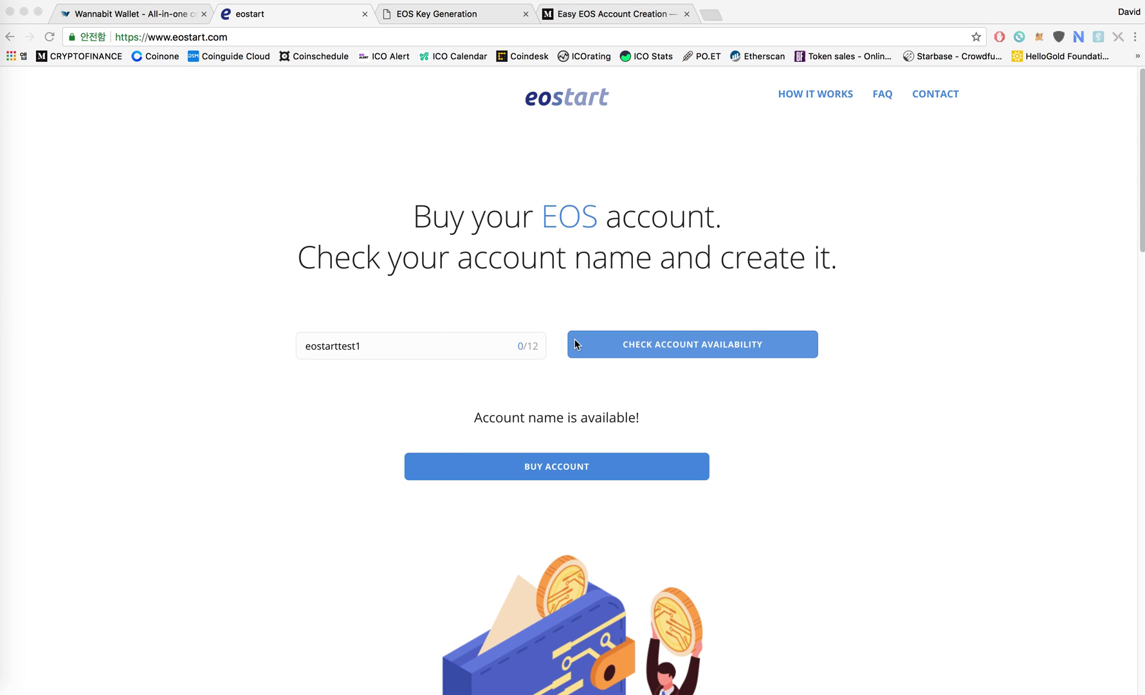
# - Bring the eostart page forward and confirm eostarttest1 shows as available to buy
pyautogui.click(914, 364)
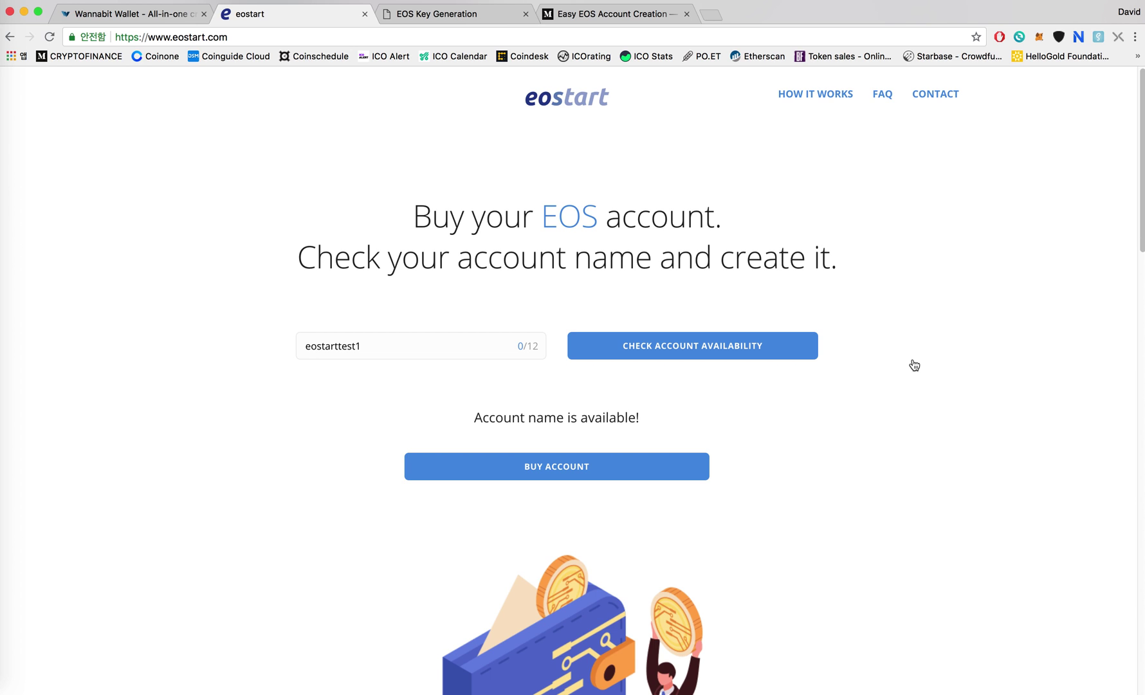
pyautogui.scroll(-3, 989, 328)
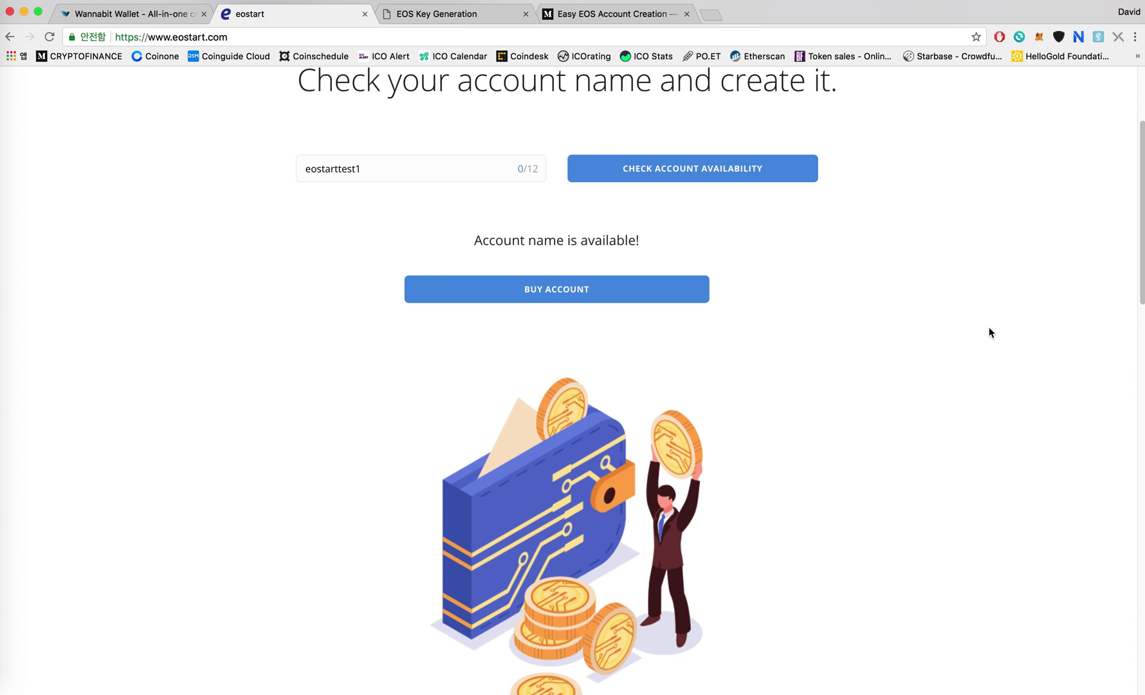
pyautogui.scroll(3, 989, 327)
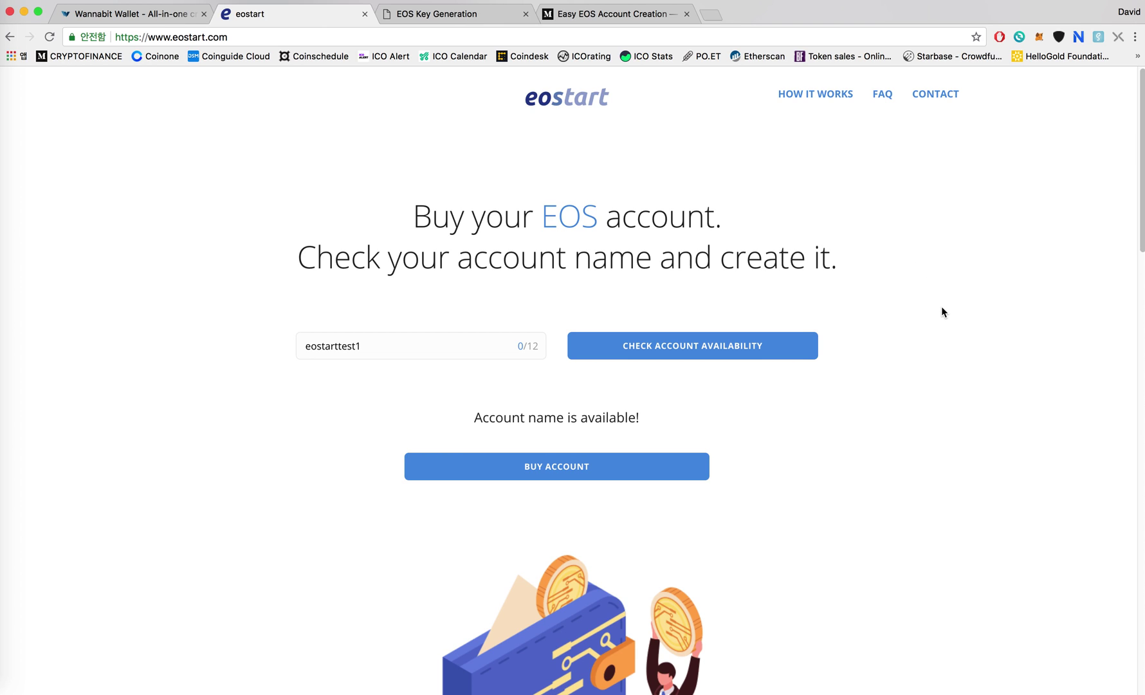
# - Retype eostarttest1, recheck its availability, and proceed to Buy Account
pyautogui.doubleClick(405, 343)
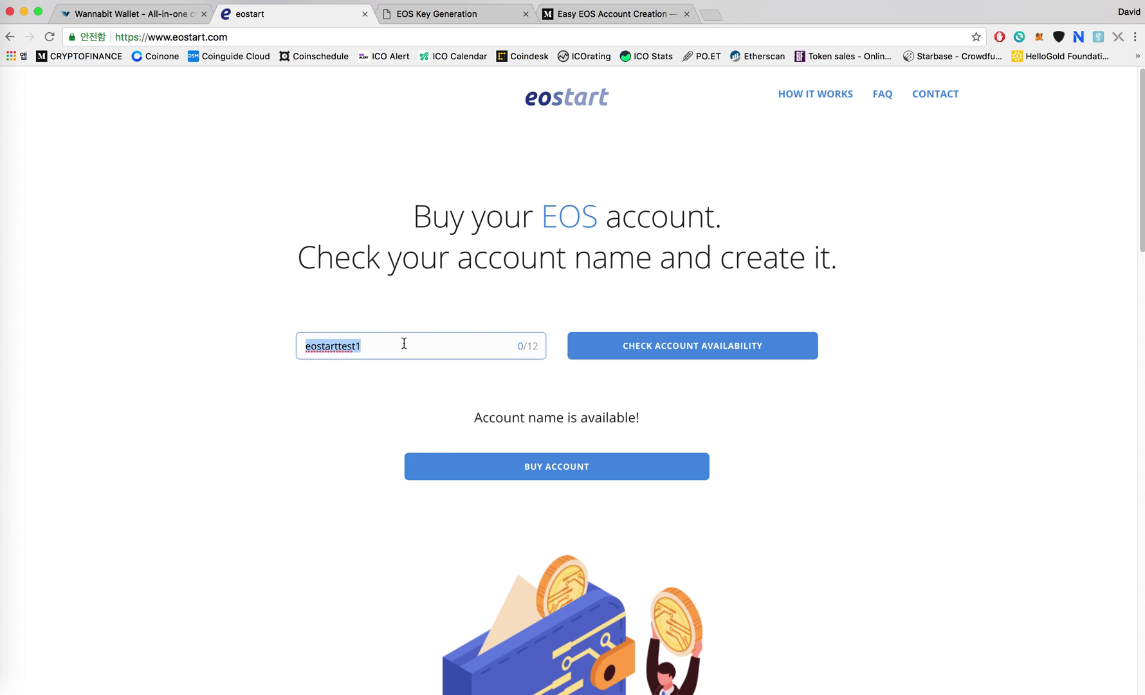
pyautogui.write('eostart')
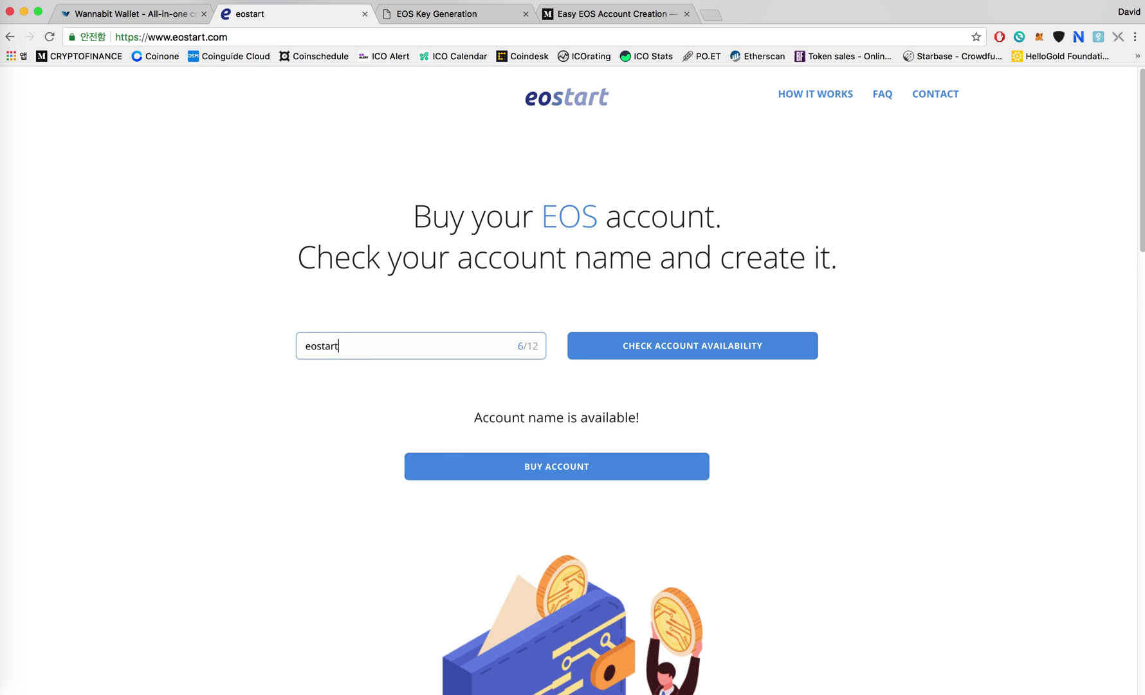
pyautogui.write('test1')
pyautogui.moveTo(301, 346); pyautogui.dragTo(425, 346)
pyautogui.click(425, 346)
pyautogui.doubleClick(336, 351)
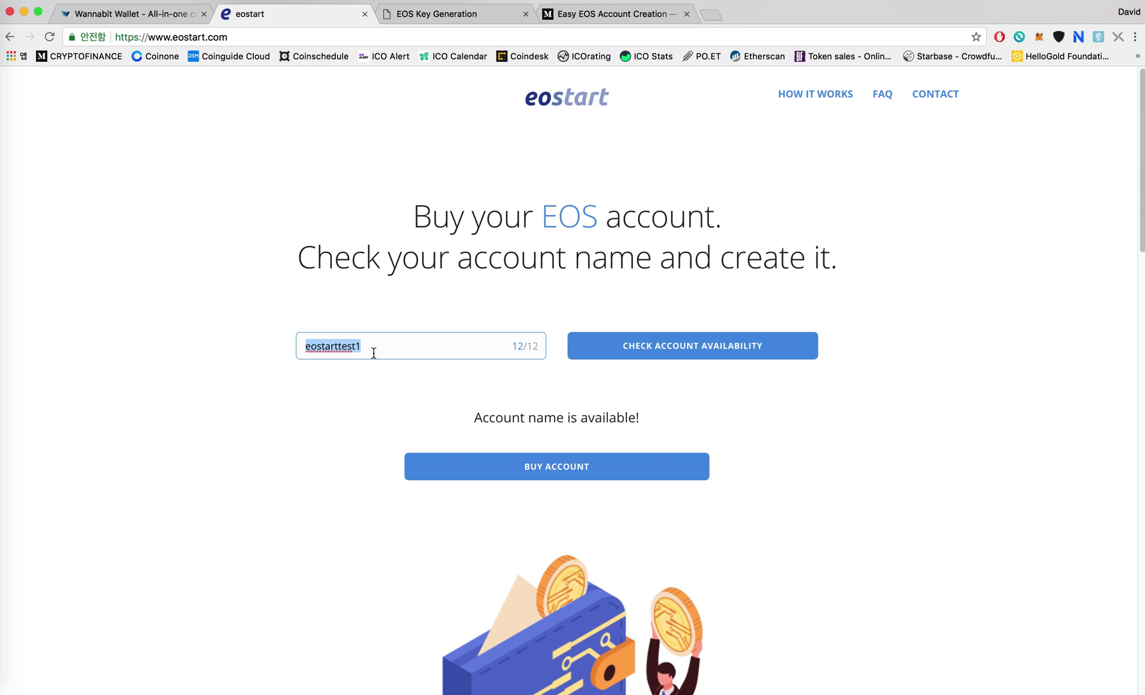
pyautogui.click(395, 348)
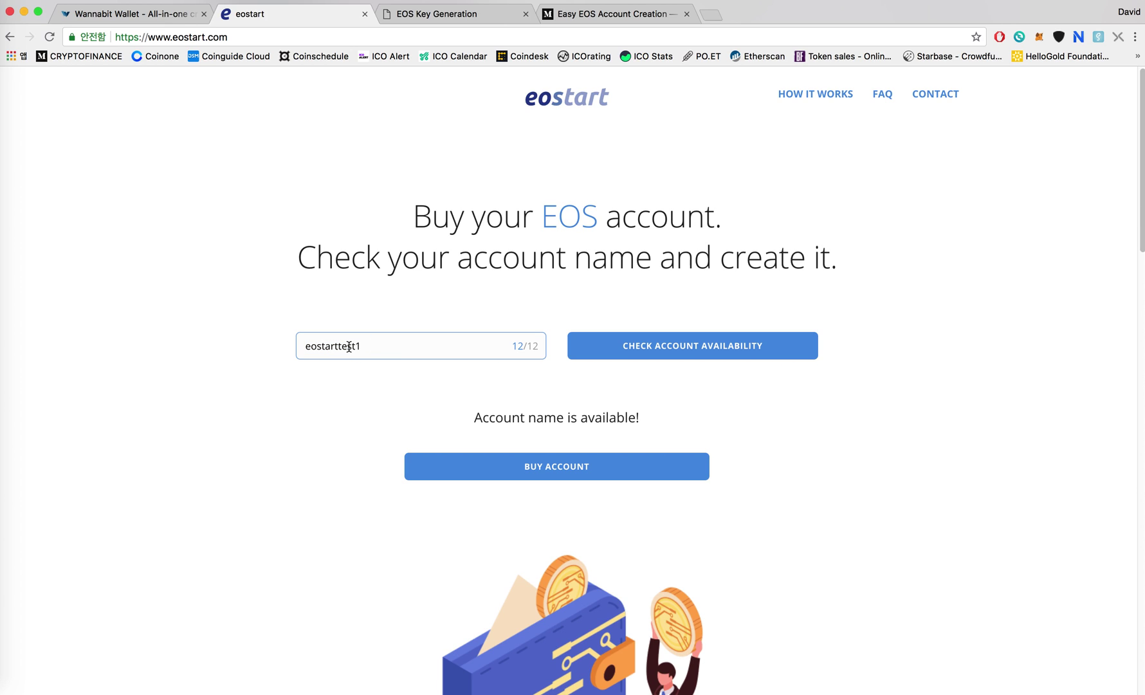
pyautogui.doubleClick(348, 347)
pyautogui.click(385, 346)
pyautogui.click(604, 358)
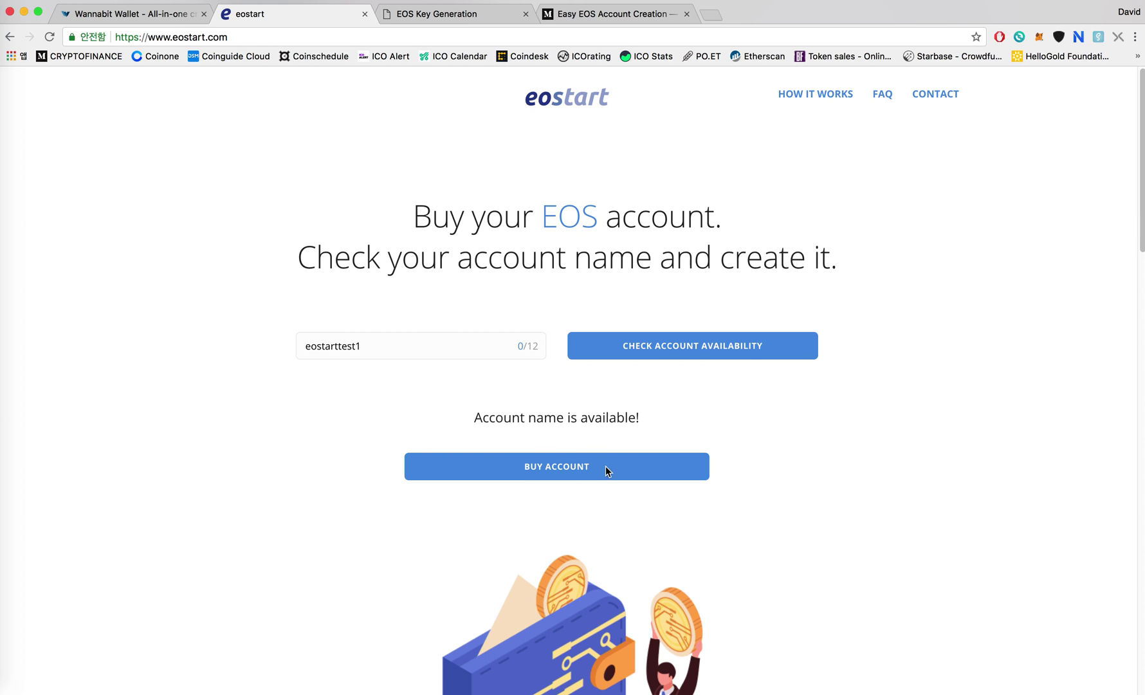
pyautogui.click(570, 468)
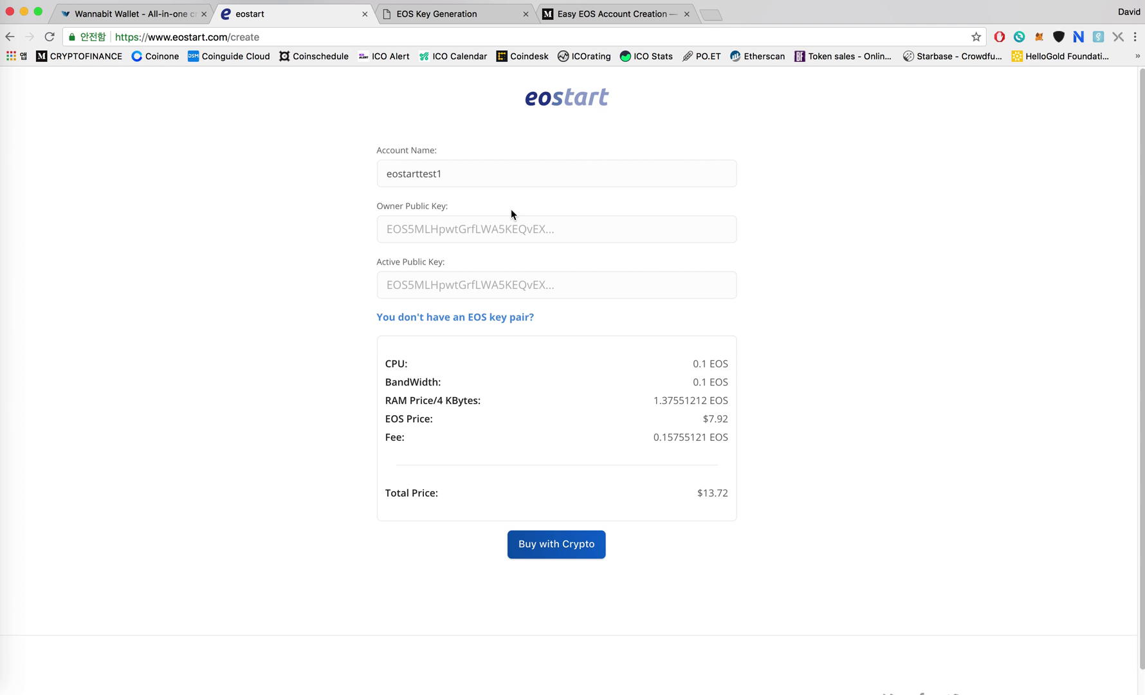
# - Try the empty Owner and Active Public Key fields, then bring up the Scatter wallet extension
pyautogui.click(412, 231)
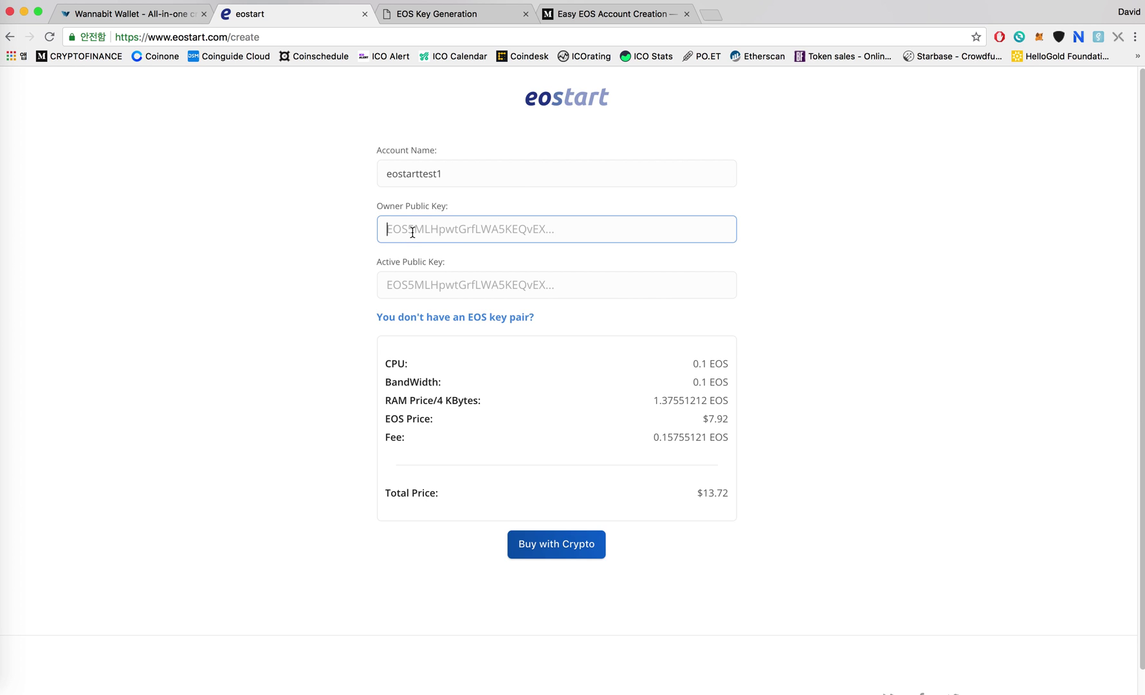
pyautogui.click(417, 282)
pyautogui.click(464, 228)
pyautogui.click(462, 287)
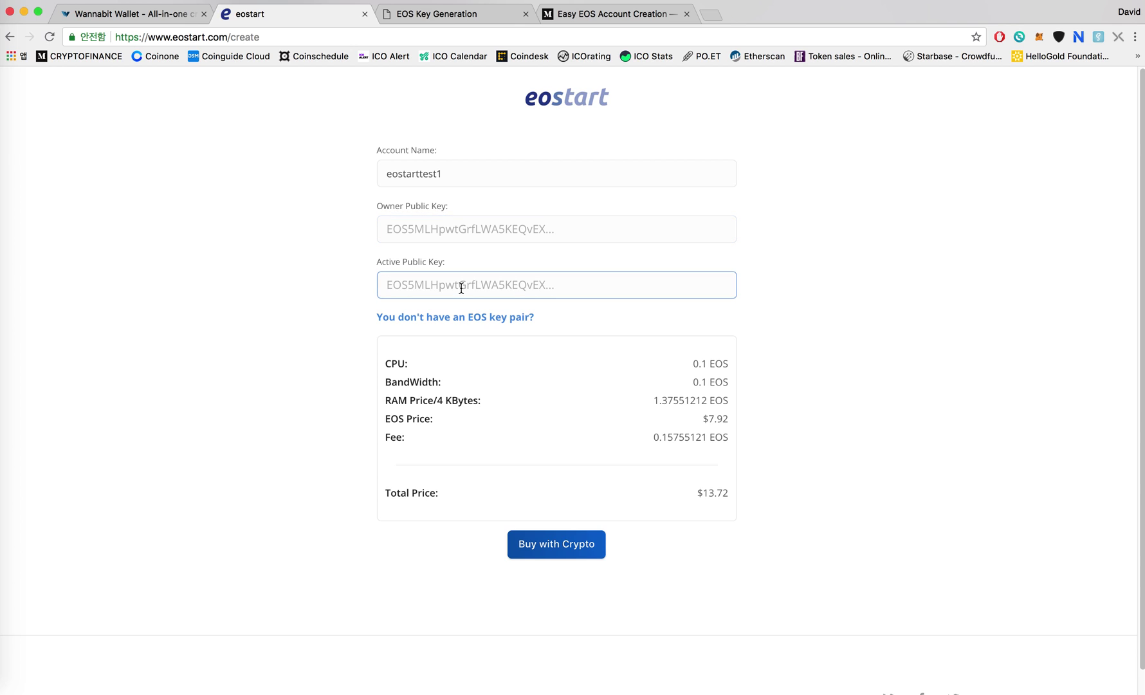
pyautogui.click(185, 277)
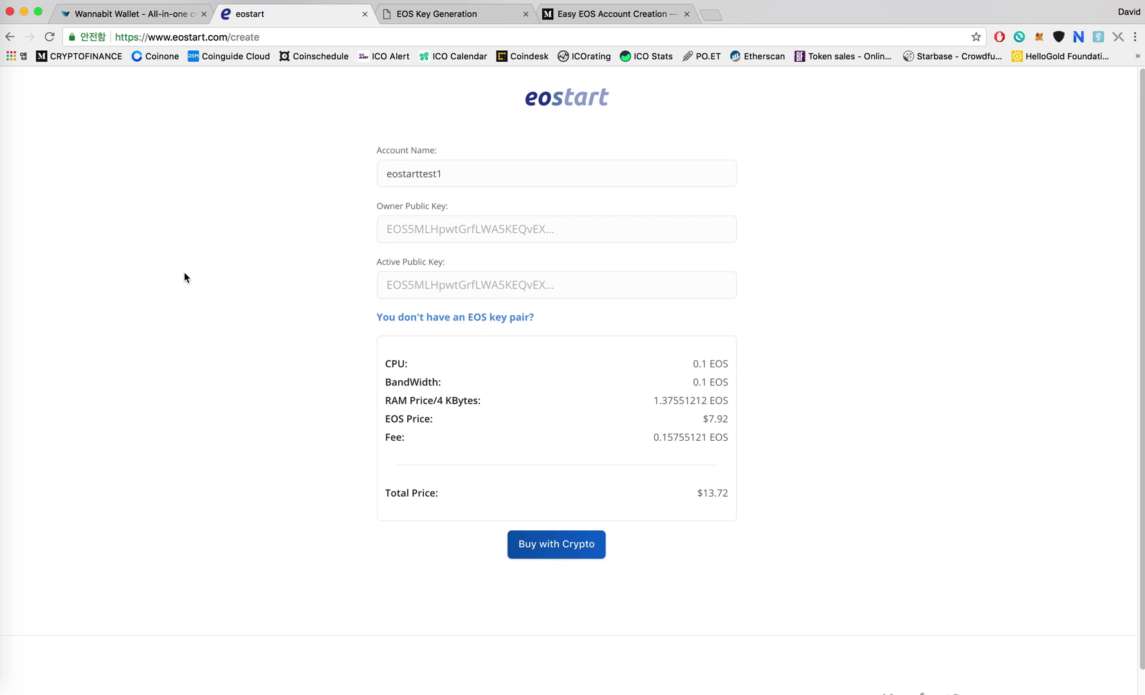
pyautogui.click(472, 229)
pyautogui.click(455, 282)
pyautogui.click(465, 229)
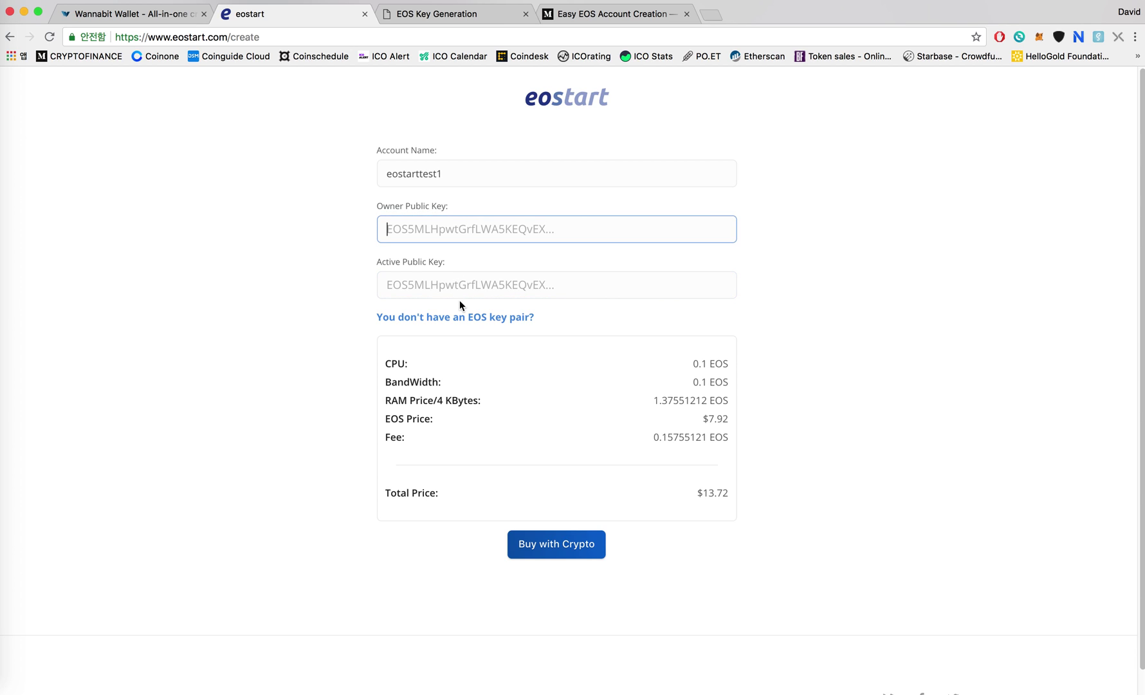
pyautogui.click(471, 285)
pyautogui.click(500, 233)
pyautogui.click(984, 254)
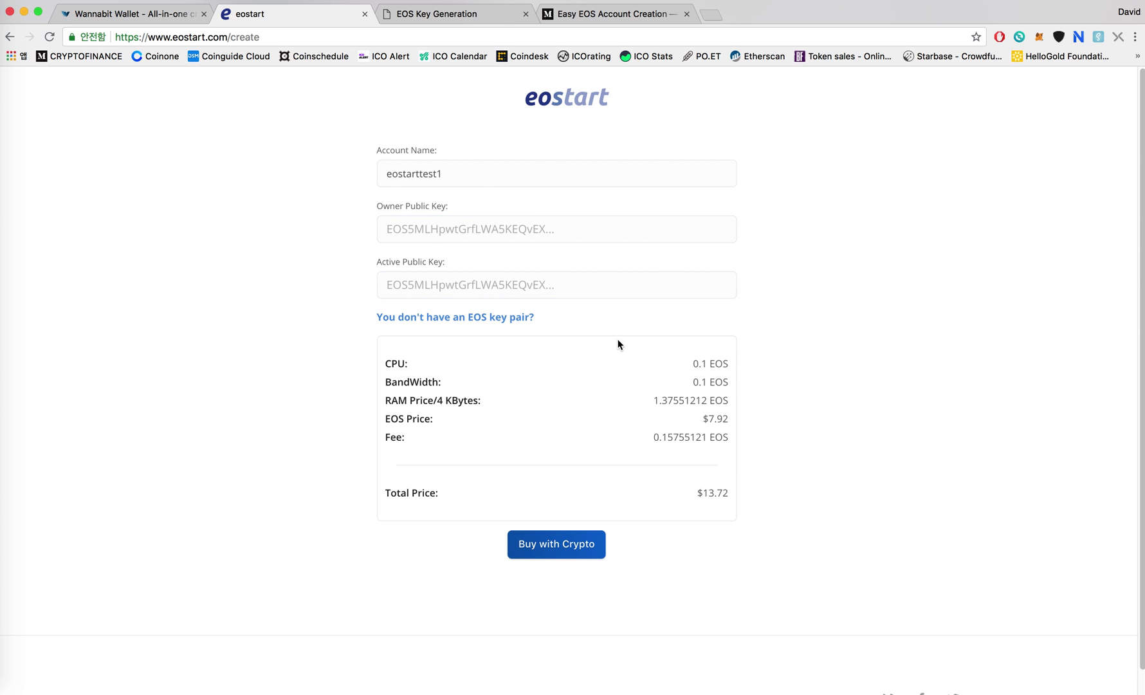
pyautogui.click(1099, 37)
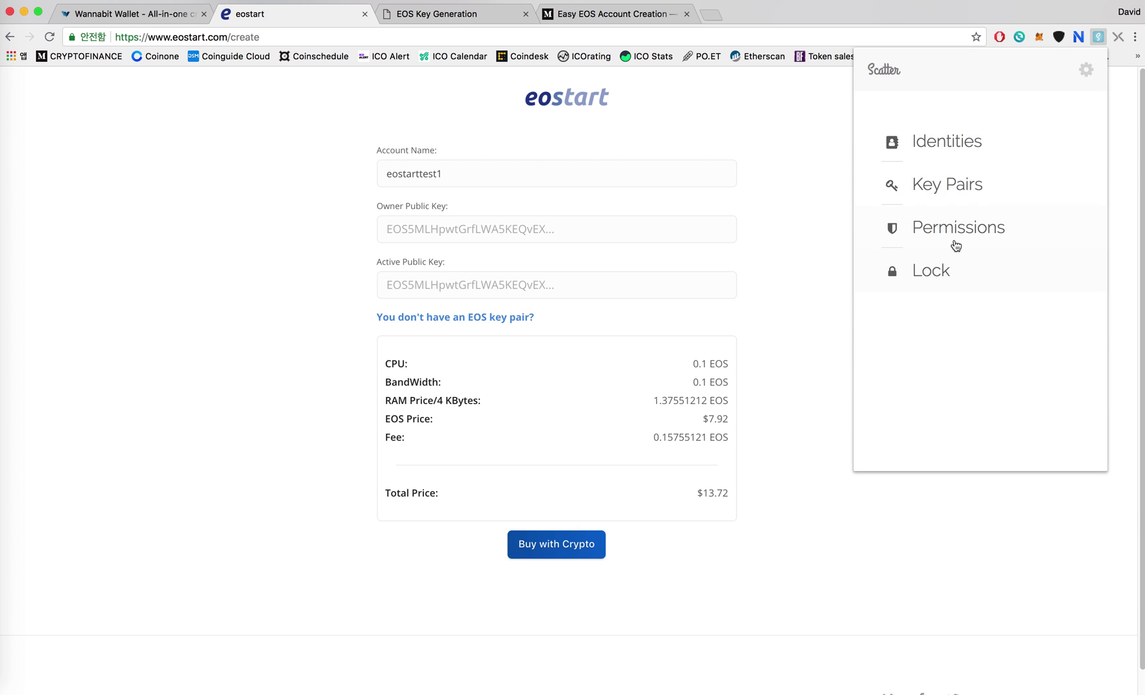
# - Generate a new EOS key pair named TEST from Scatter's Key Pairs list
pyautogui.click(959, 185)
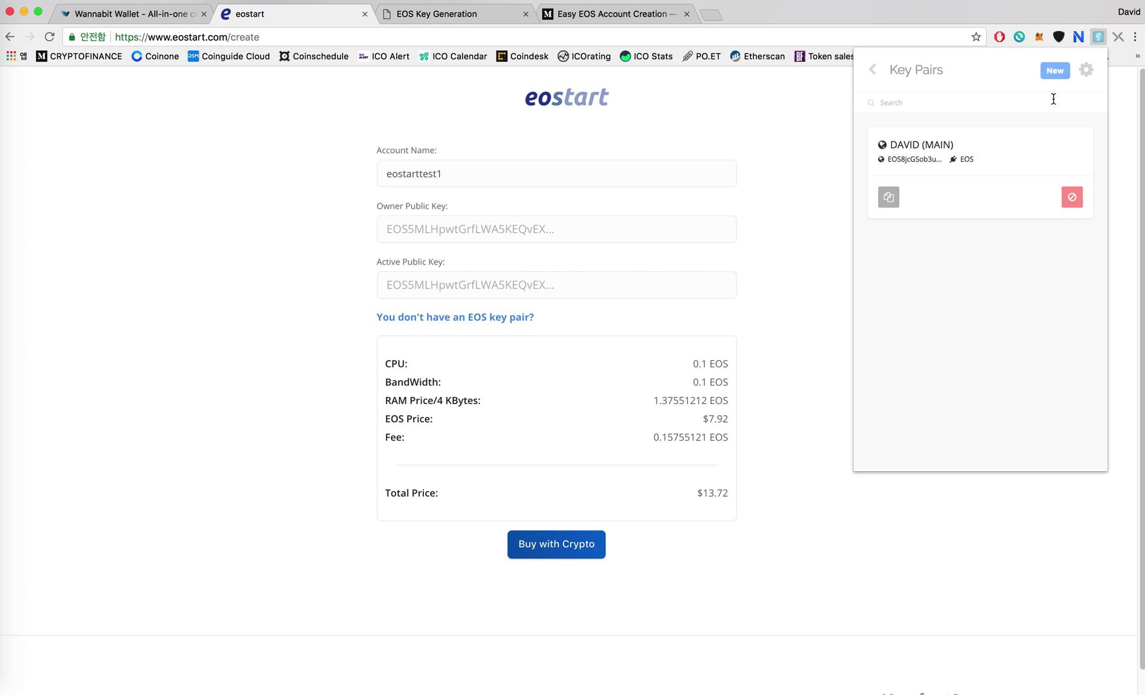
pyautogui.click(1024, 143)
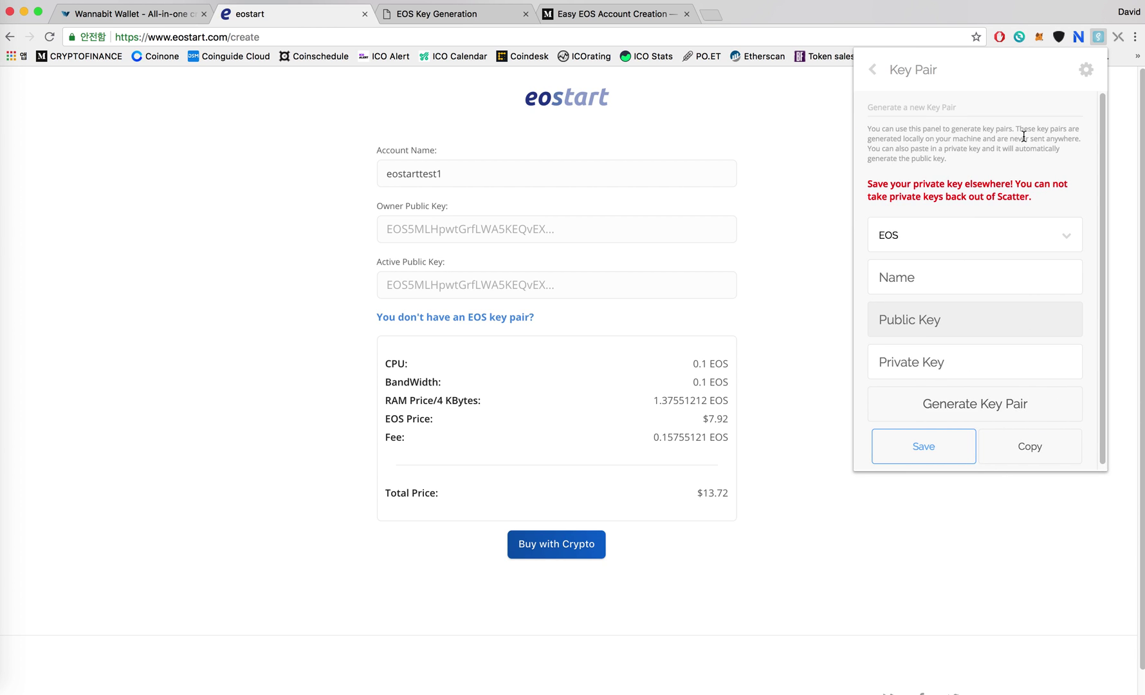
pyautogui.click(944, 248)
pyautogui.click(885, 264)
pyautogui.click(919, 277)
pyautogui.write('TEST')
pyautogui.click(978, 421)
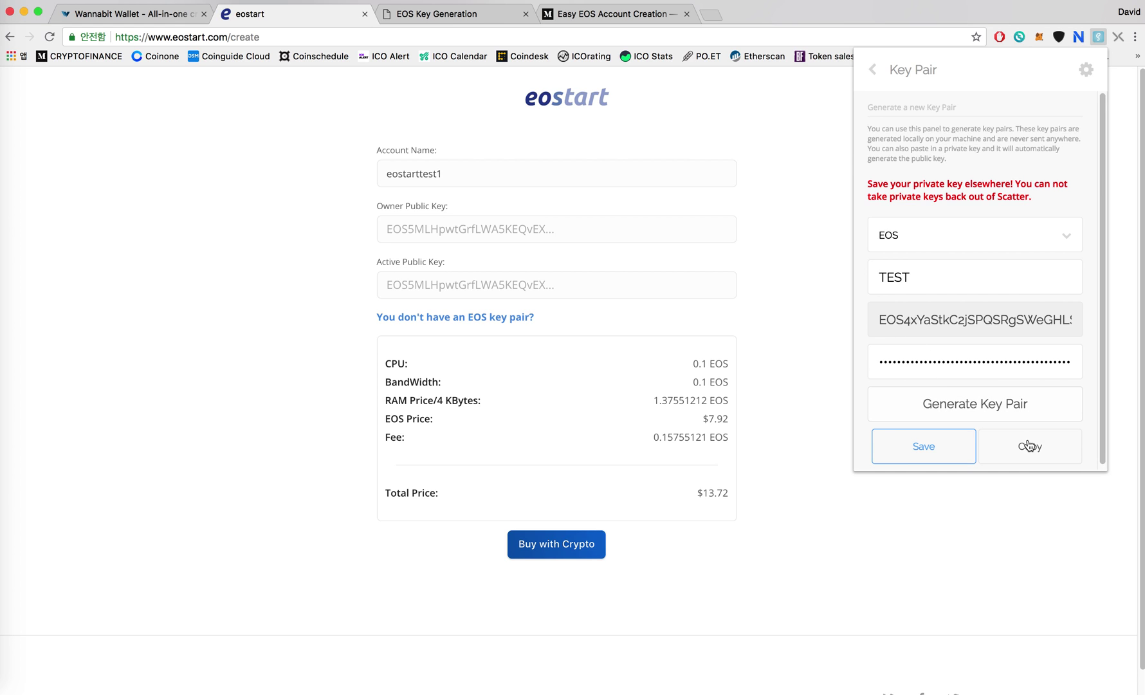
# - Paste the TEST private and public keys into the 'eostart test keys' note on separate lines
pyautogui.click(2, 119)
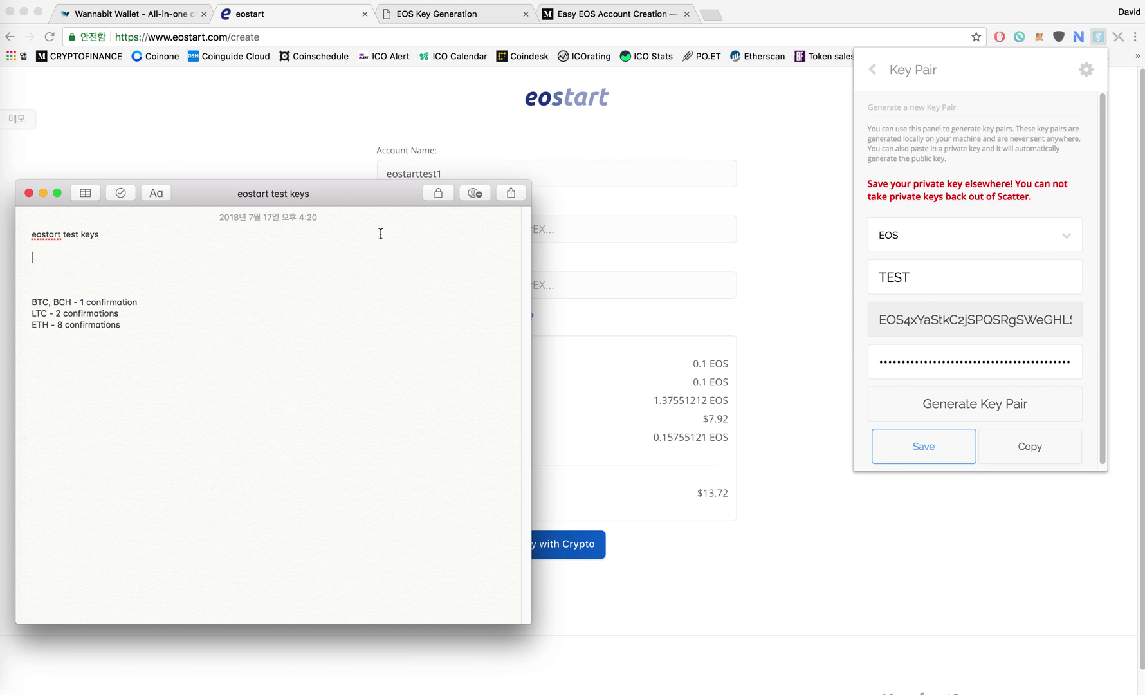
pyautogui.press('super+v')
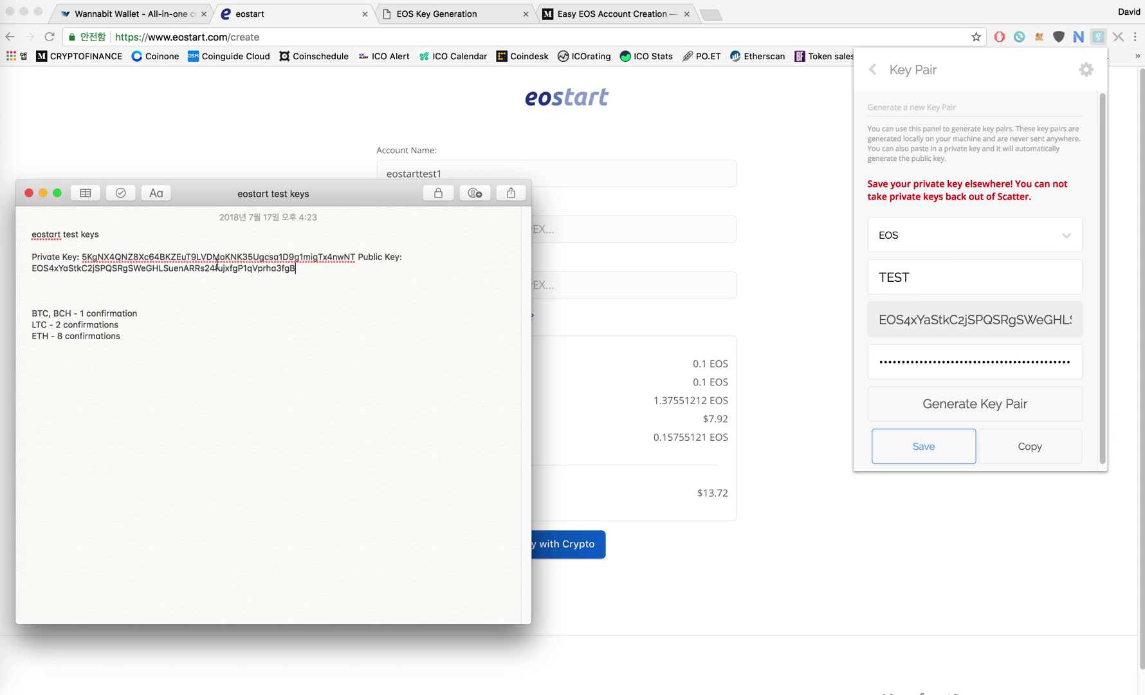
pyautogui.click(358, 256)
pyautogui.press('Return')
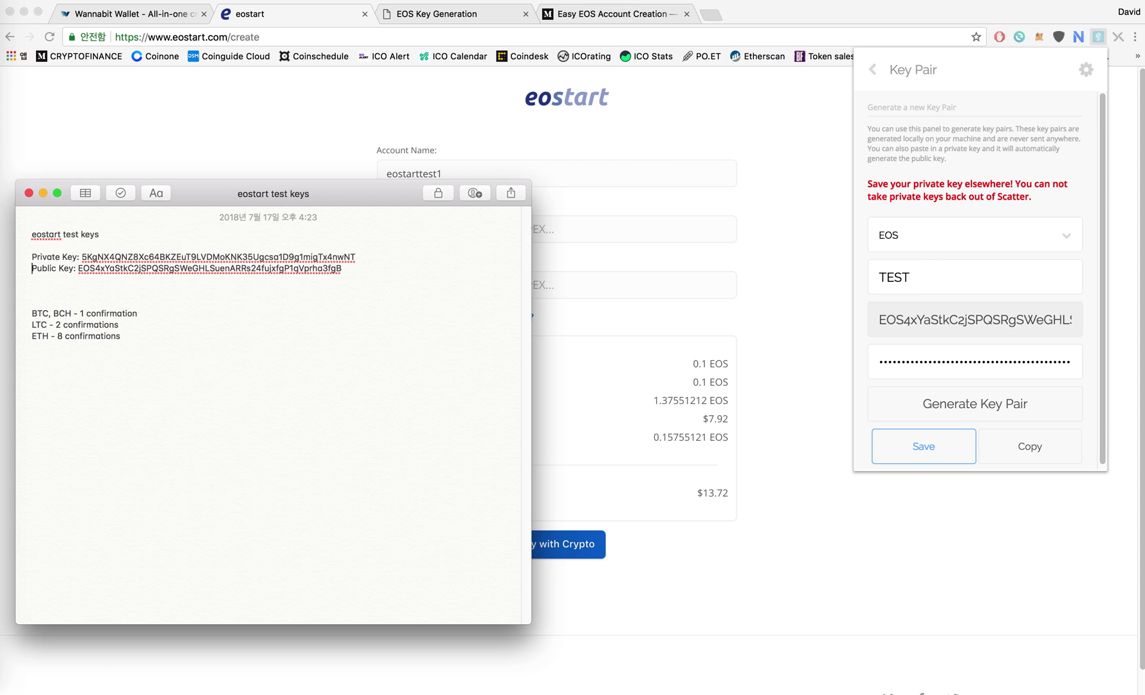
# - Copy the TEST public key string from the note
pyautogui.doubleClick(237, 268)
pyautogui.click(341, 315)
pyautogui.moveTo(341, 268); pyautogui.dragTo(270, 258)
pyautogui.click(268, 263)
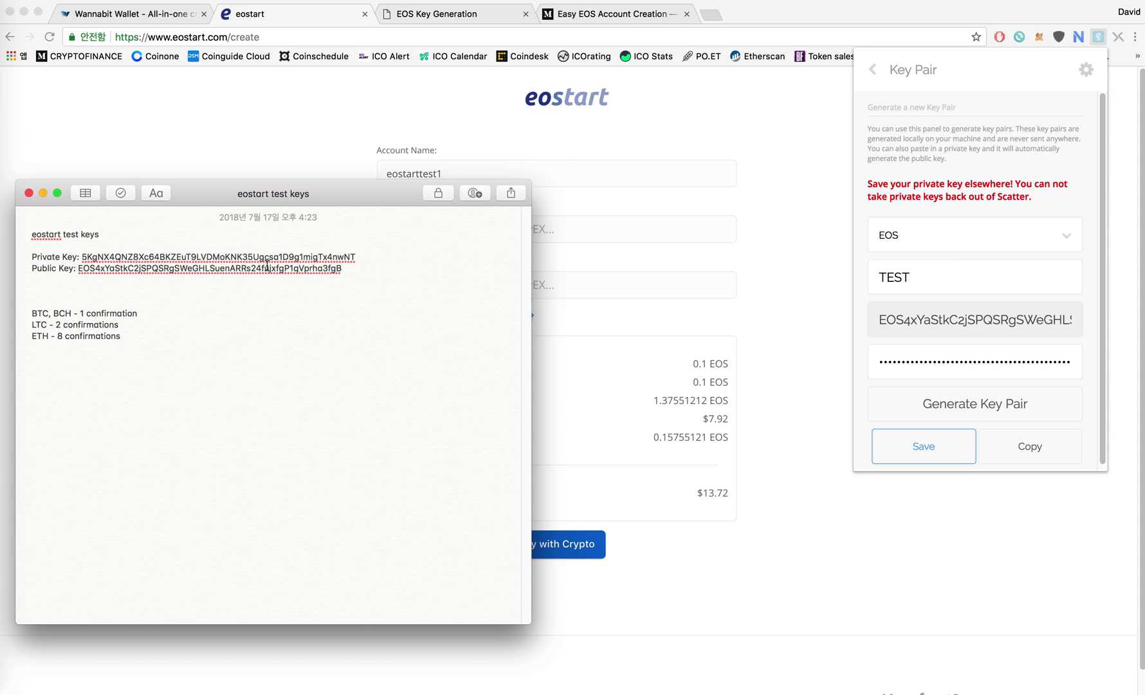
pyautogui.doubleClick(201, 267)
pyautogui.press('super+c')
# - Paste the TEST public key into both the Owner and Active Public Key fields
pyautogui.click(709, 235)
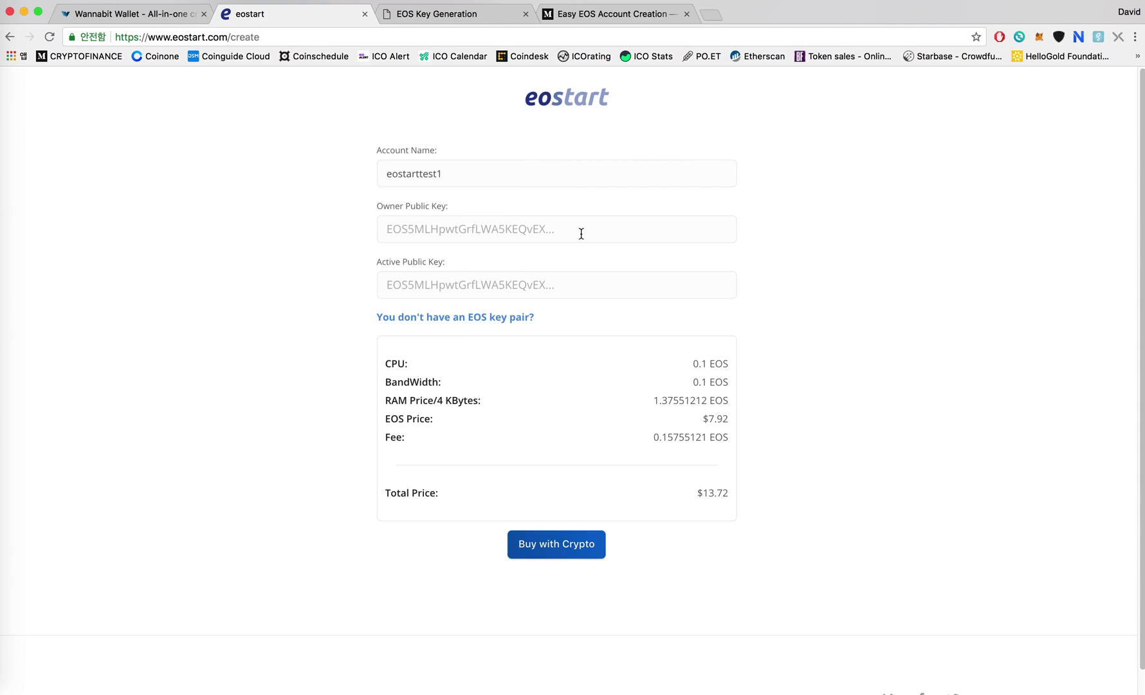
pyautogui.click(581, 233)
pyautogui.press('super+v')
pyautogui.click(494, 285)
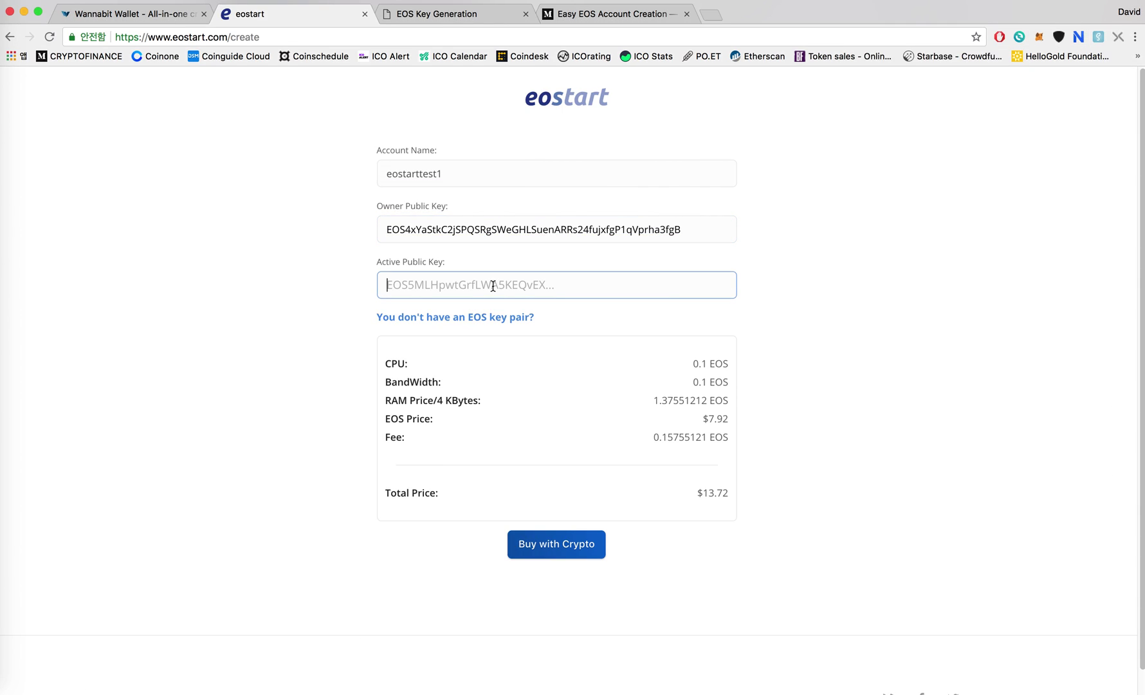
pyautogui.press('super+v')
# - Open the context menu of the 'You don't have an EOS key pair?' link
pyautogui.click(989, 288)
pyautogui.scroll(-1, 817, 257)
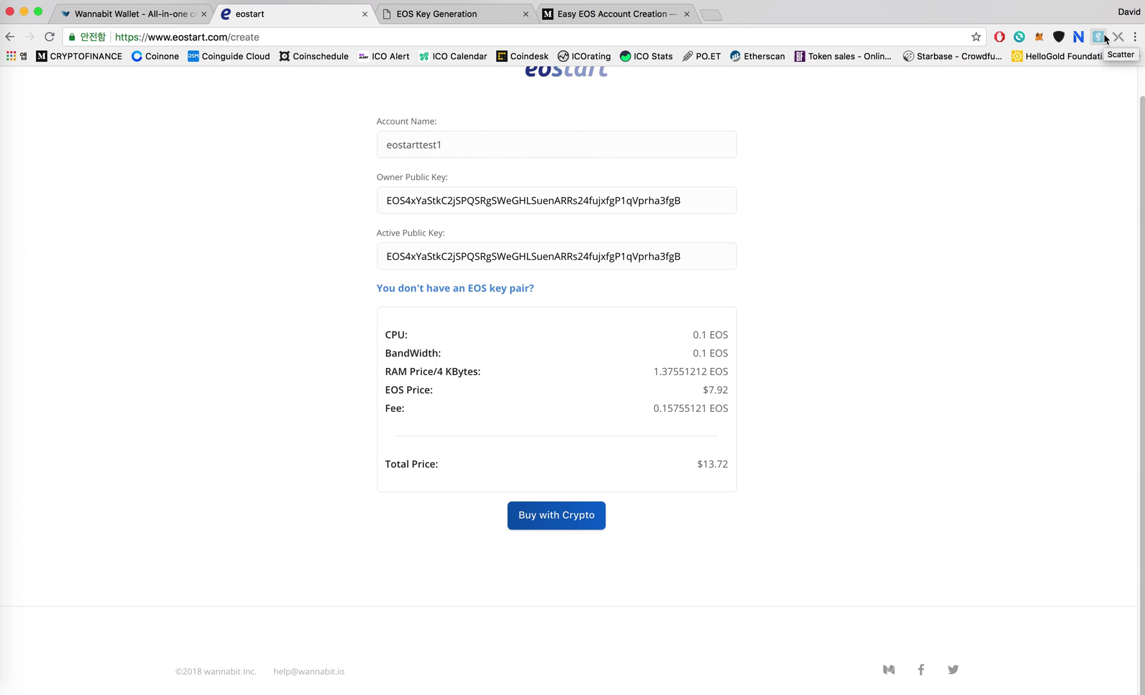
pyautogui.rightClick(464, 289)
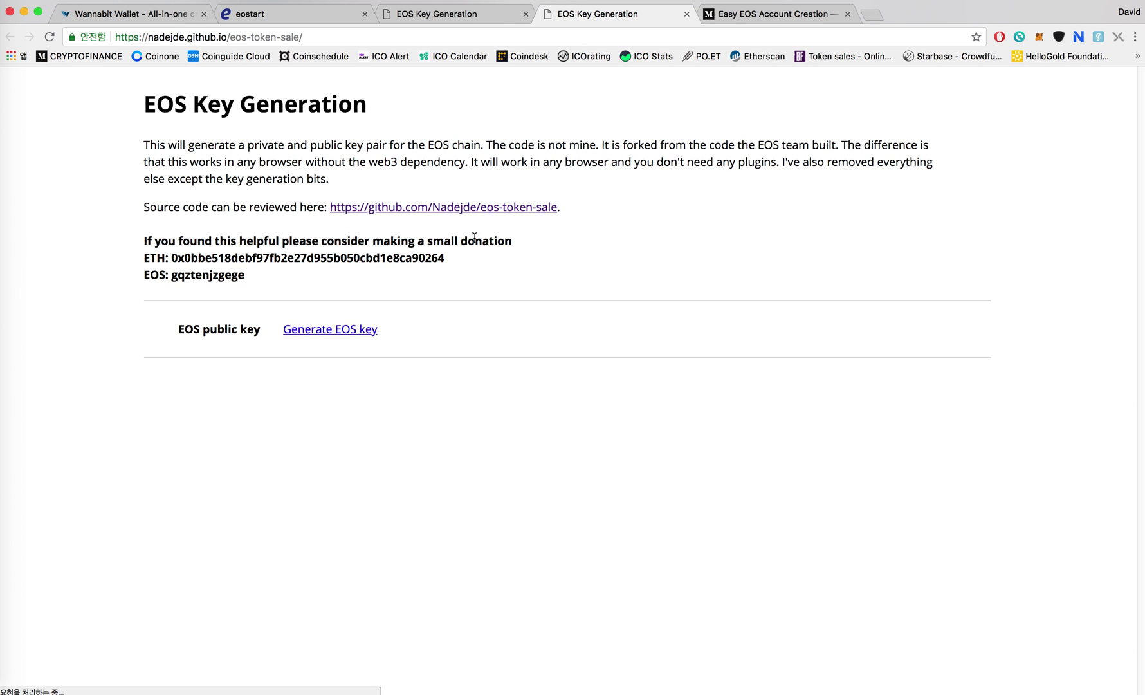
# - Generate a fresh EOS key pair on the key generator page, then return to the eostart tab
pyautogui.click(325, 334)
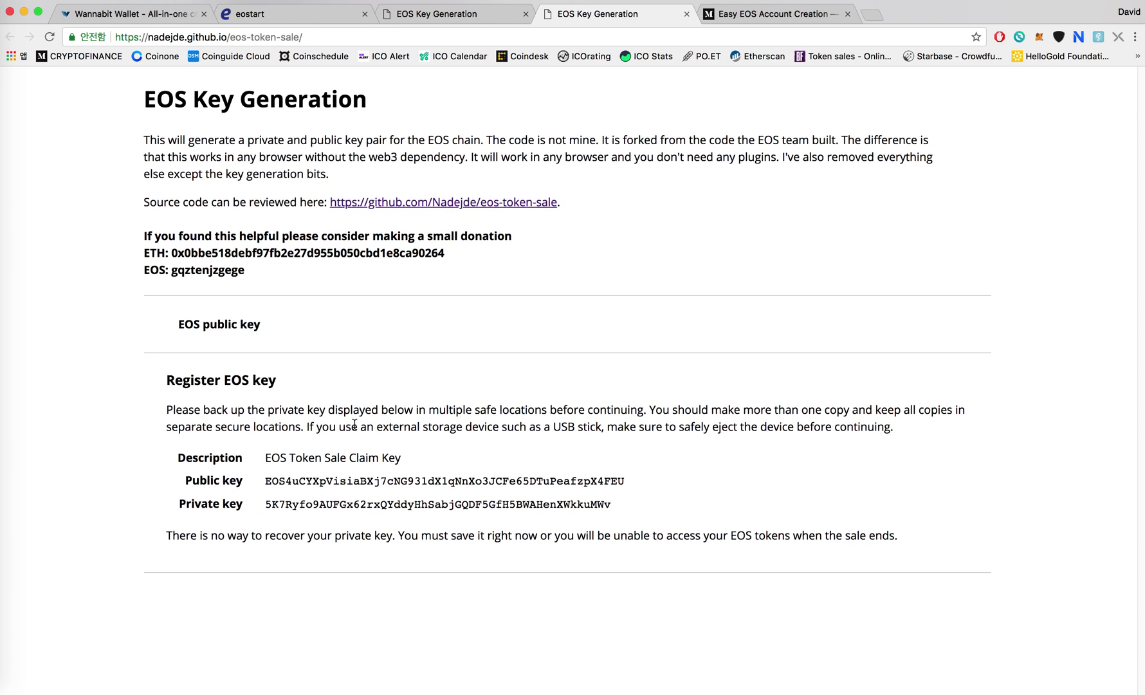
pyautogui.click(287, 16)
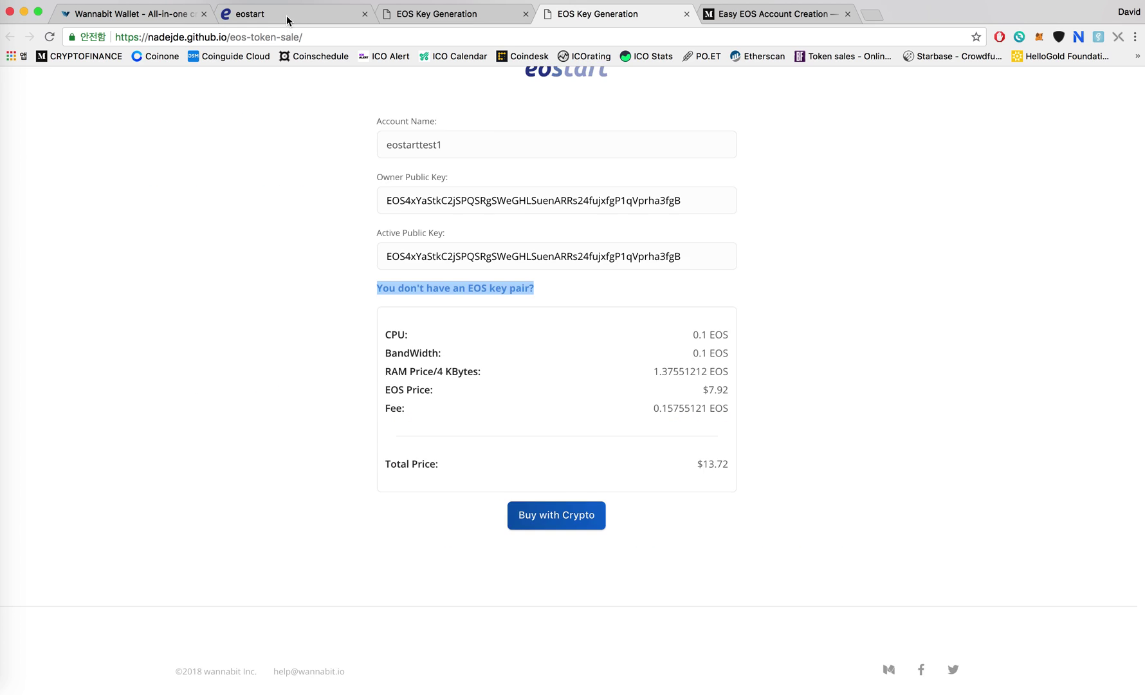
pyautogui.hotkey('ctrl', 'Tab')
# - Choose Buy with Crypto and submit the contact e-mail on the Coinbase Commerce form
pyautogui.click(273, 16)
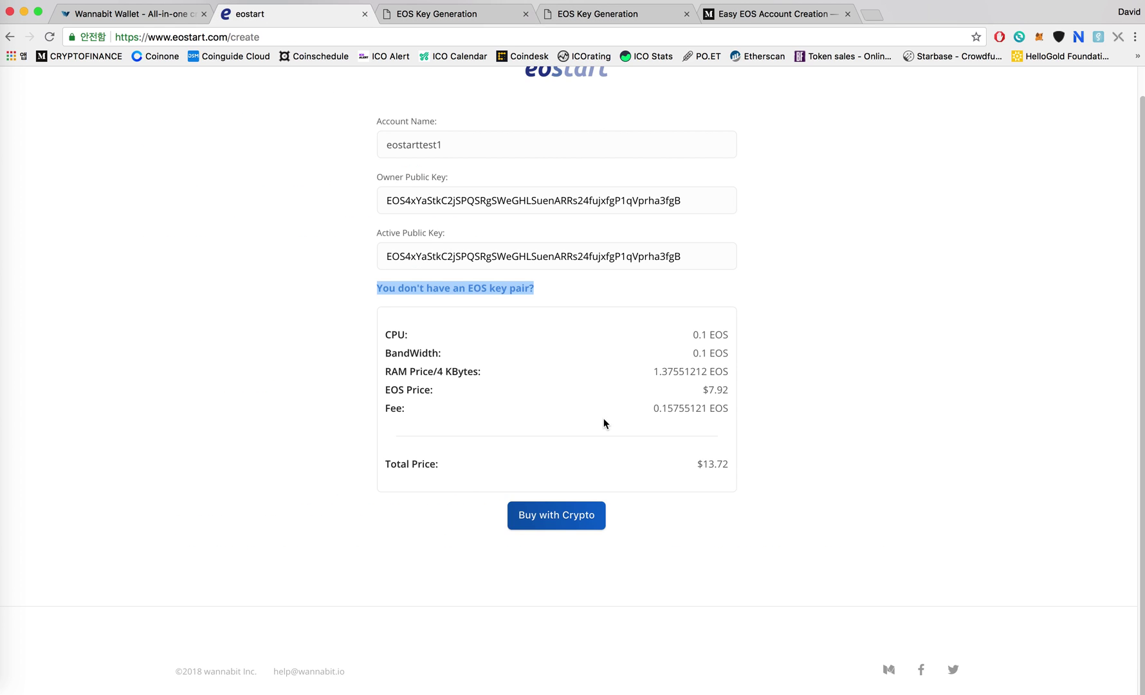
pyautogui.click(934, 360)
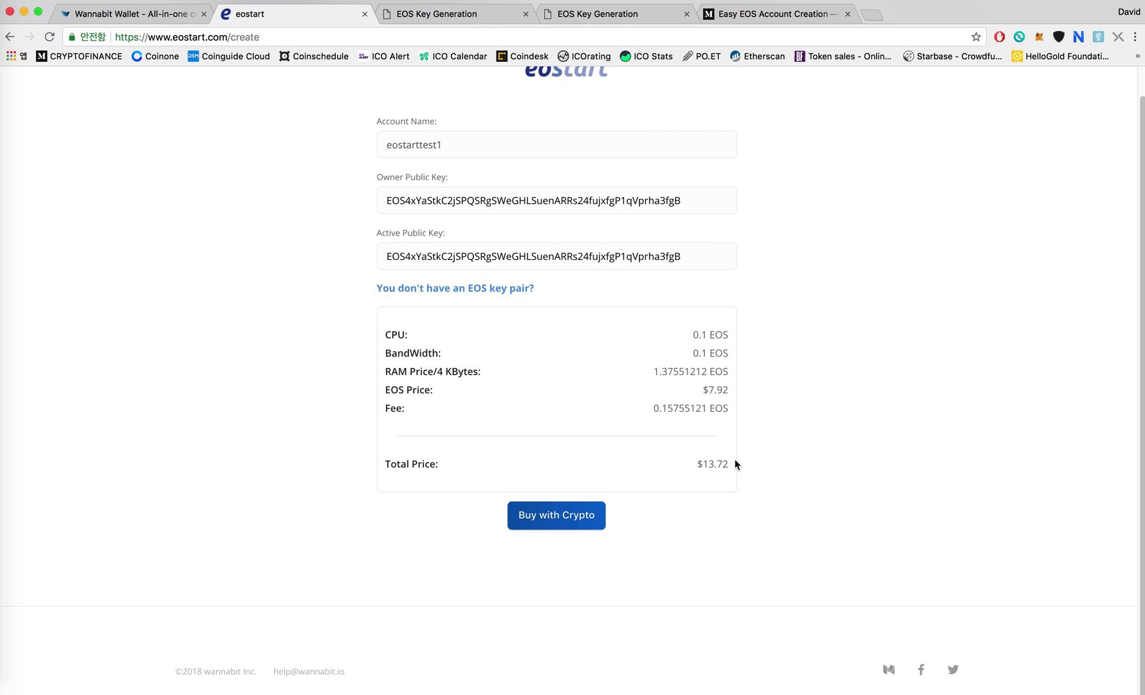
pyautogui.click(570, 521)
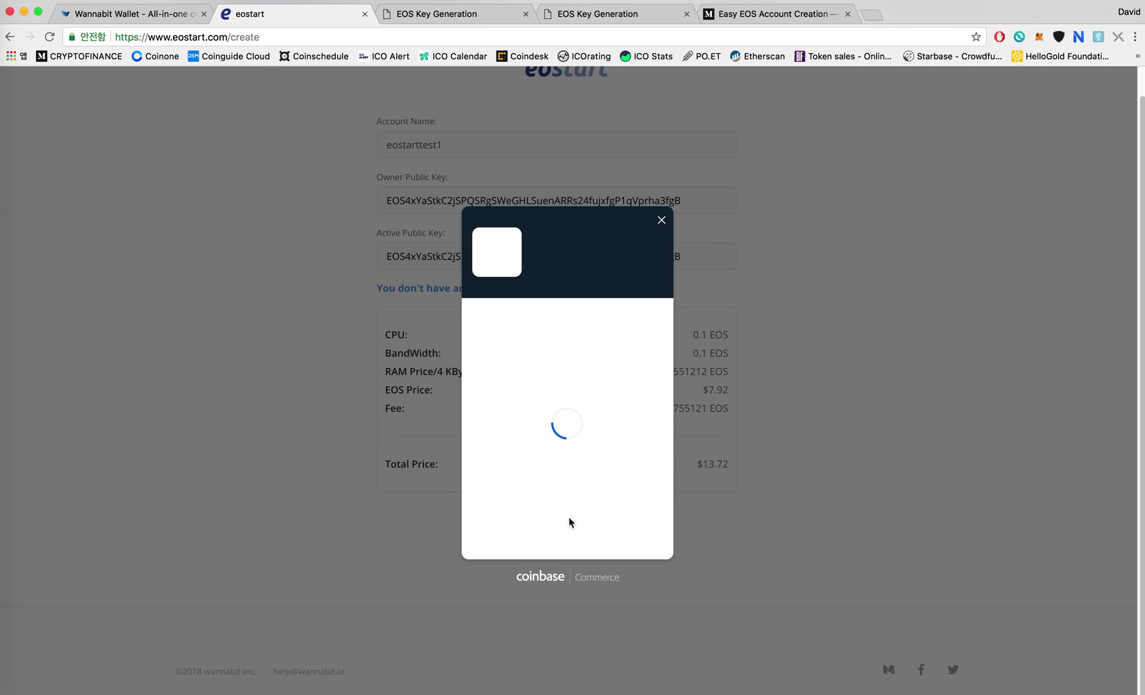
pyautogui.click(549, 356)
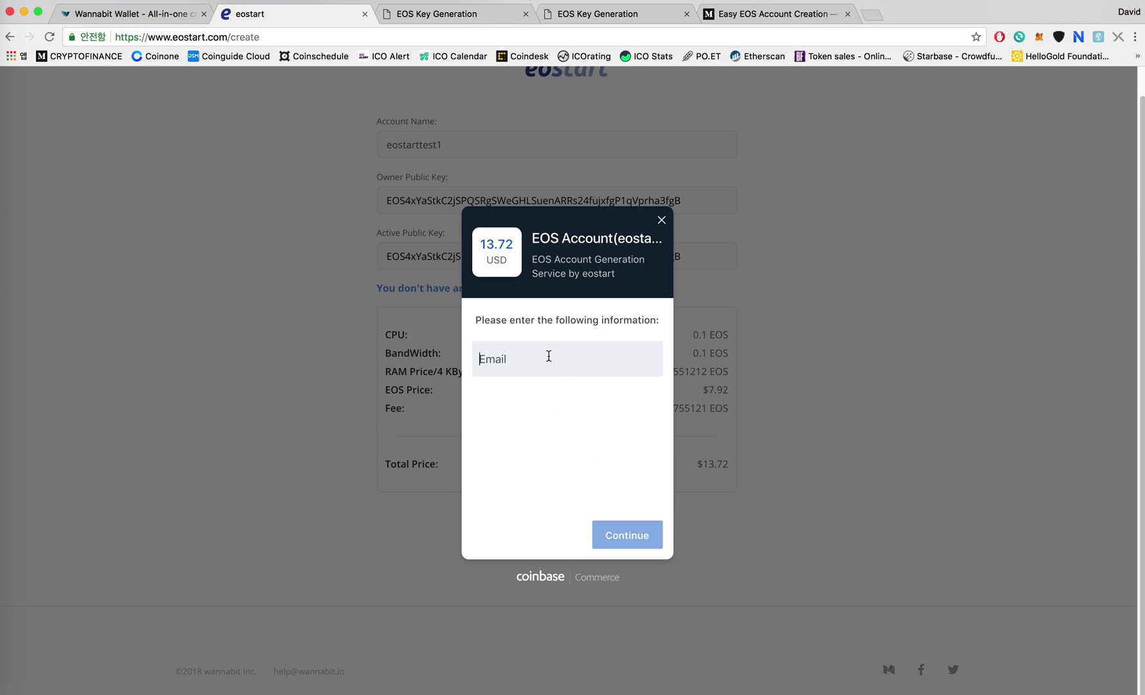
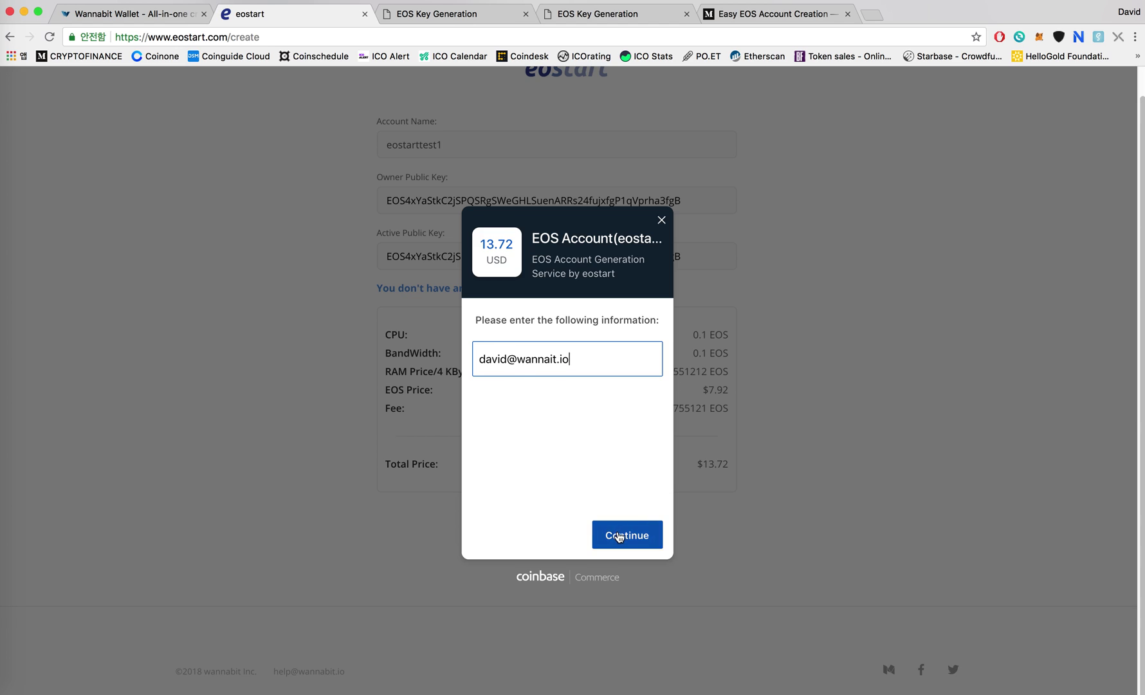
pyautogui.click(618, 535)
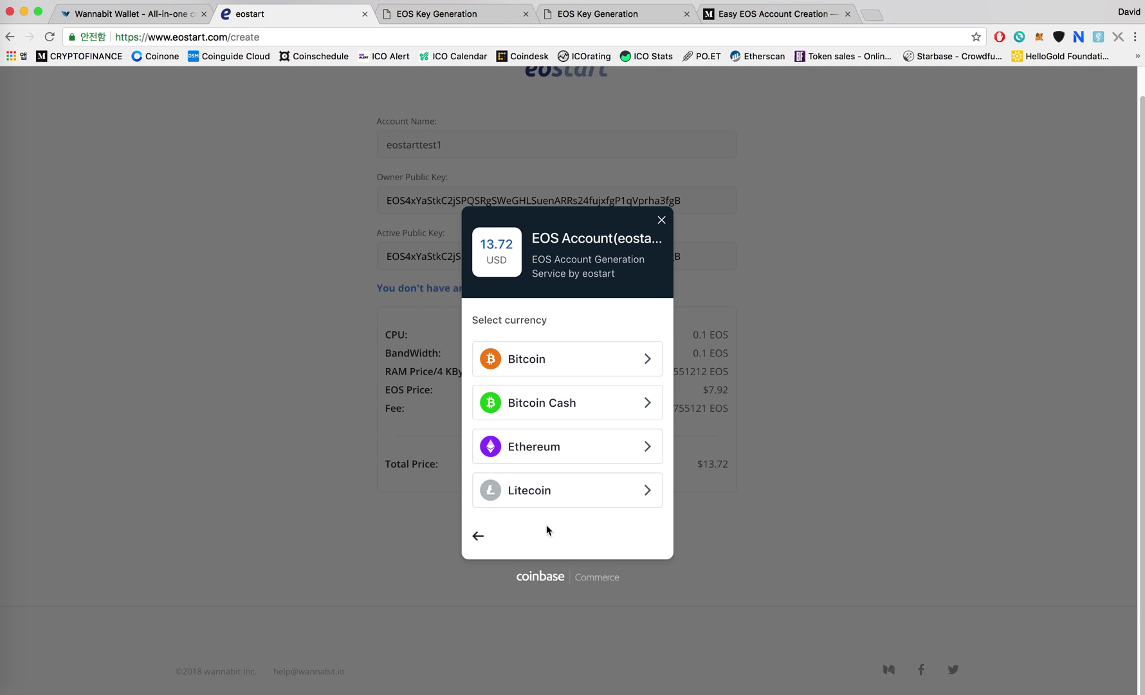
# - Pick Litecoin as payment and review the 0.16553055 LTC amount due
pyautogui.click(576, 484)
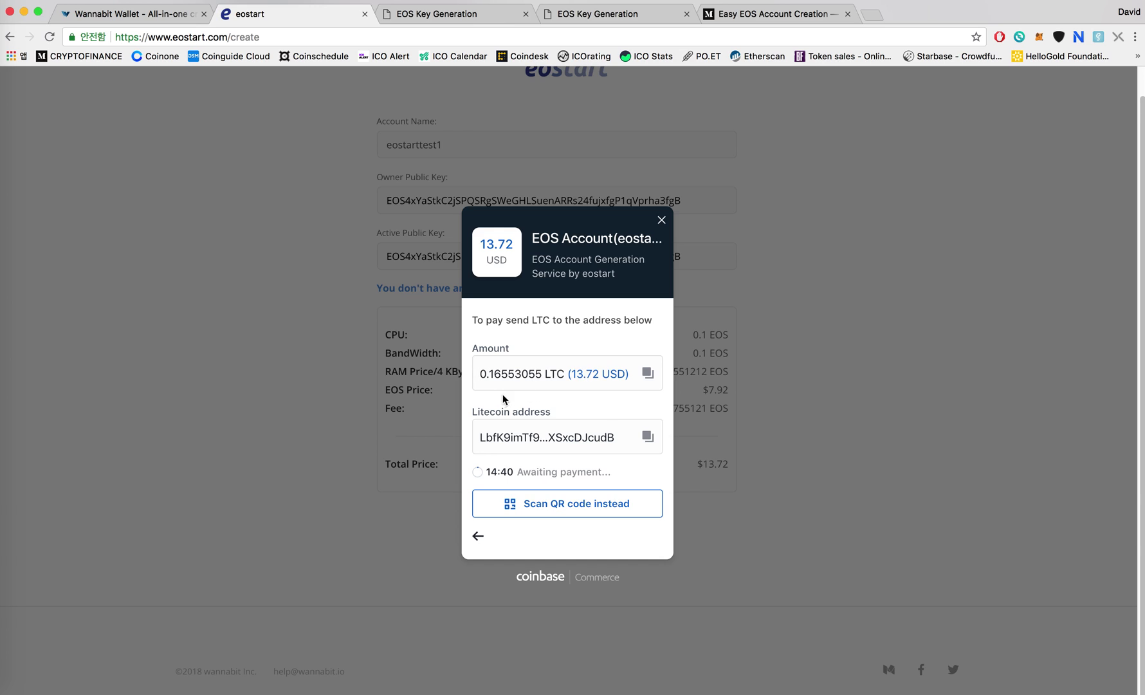
pyautogui.doubleClick(512, 374)
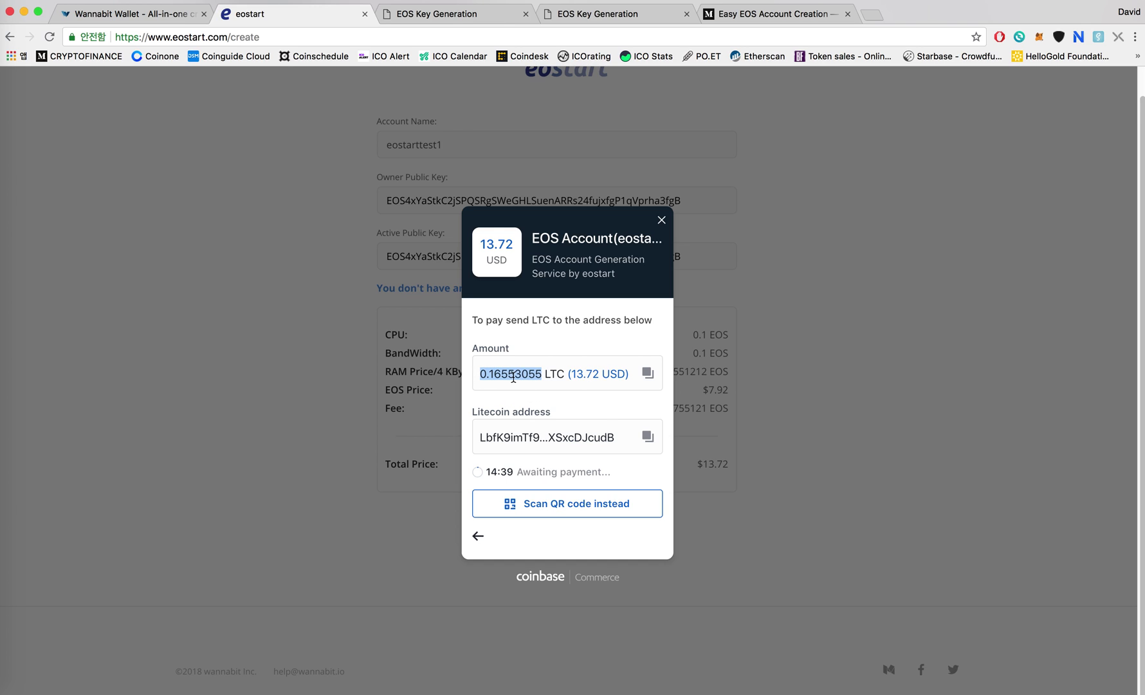
pyautogui.doubleClick(558, 378)
pyautogui.click(520, 384)
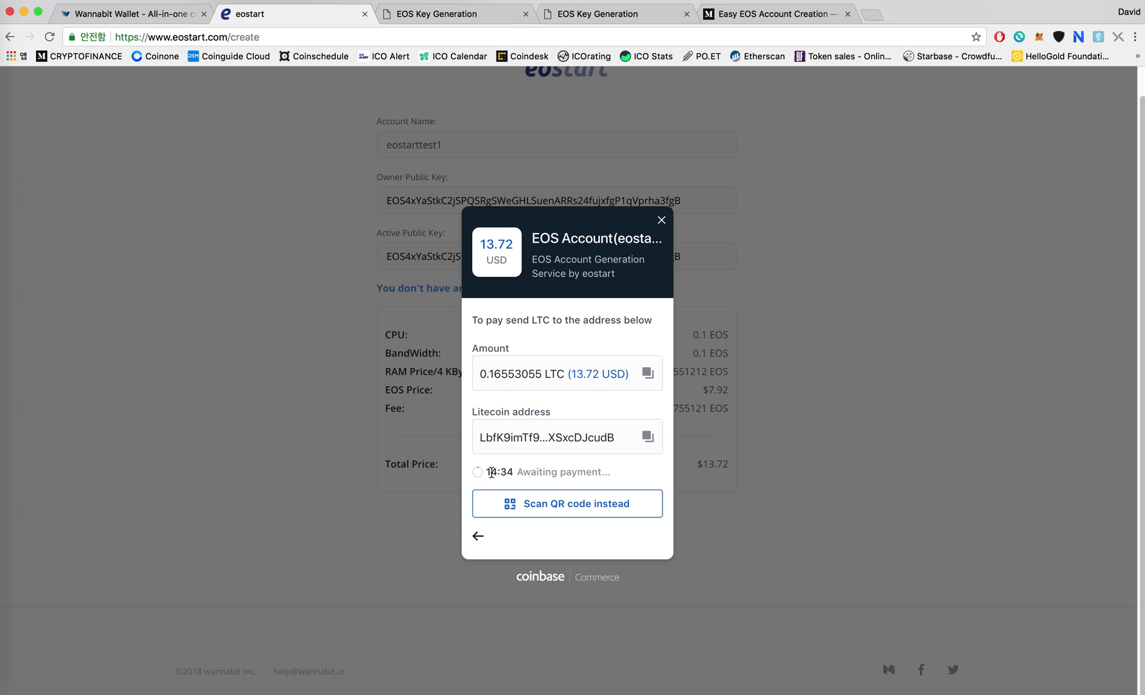
pyautogui.tripleClick(548, 481)
# - Copy the Litecoin payment address and go to the Wannabit Wallet tab
pyautogui.doubleClick(539, 439)
pyautogui.click(605, 442)
pyautogui.click(649, 439)
pyautogui.click(136, 13)
# - Send from the 0.5 LTC wallet, pasting eostart's Litecoin address as the recipient
pyautogui.scroll(4, 814, 342)
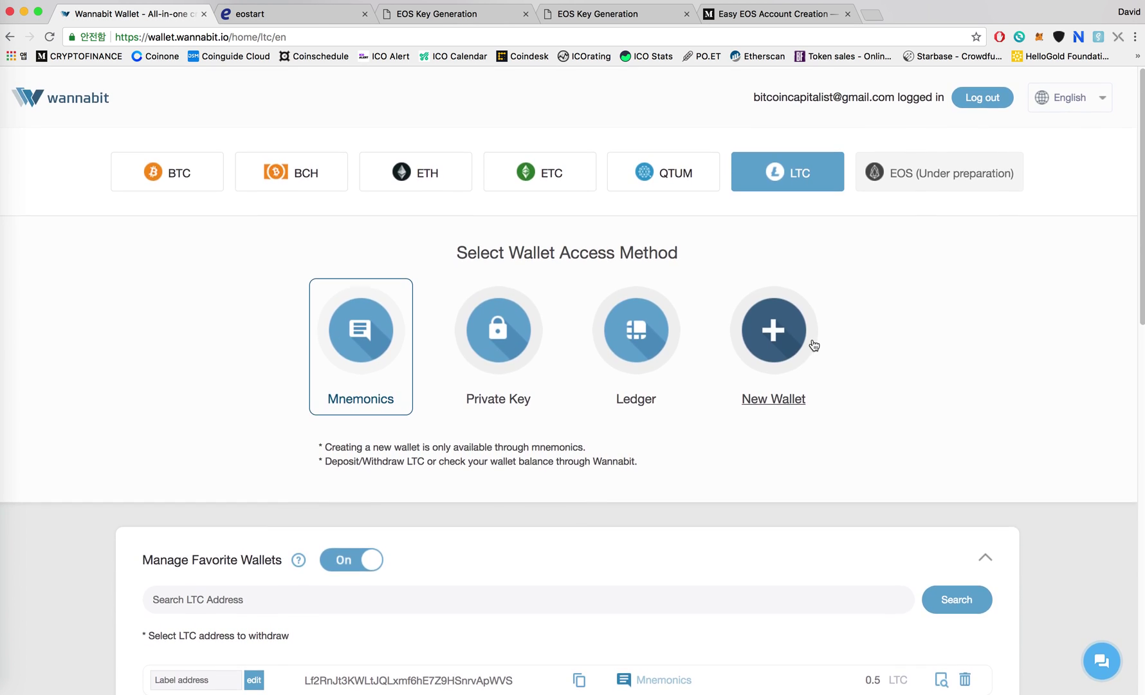
pyautogui.scroll(-5, 201, 439)
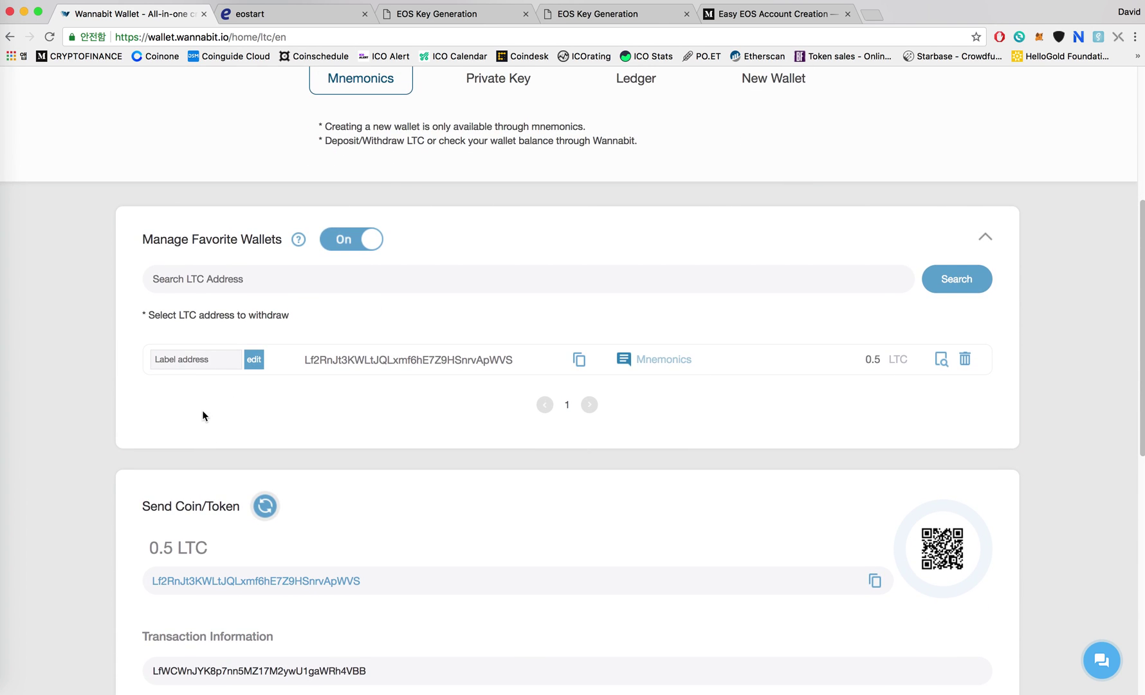
pyautogui.scroll(4, 440, 335)
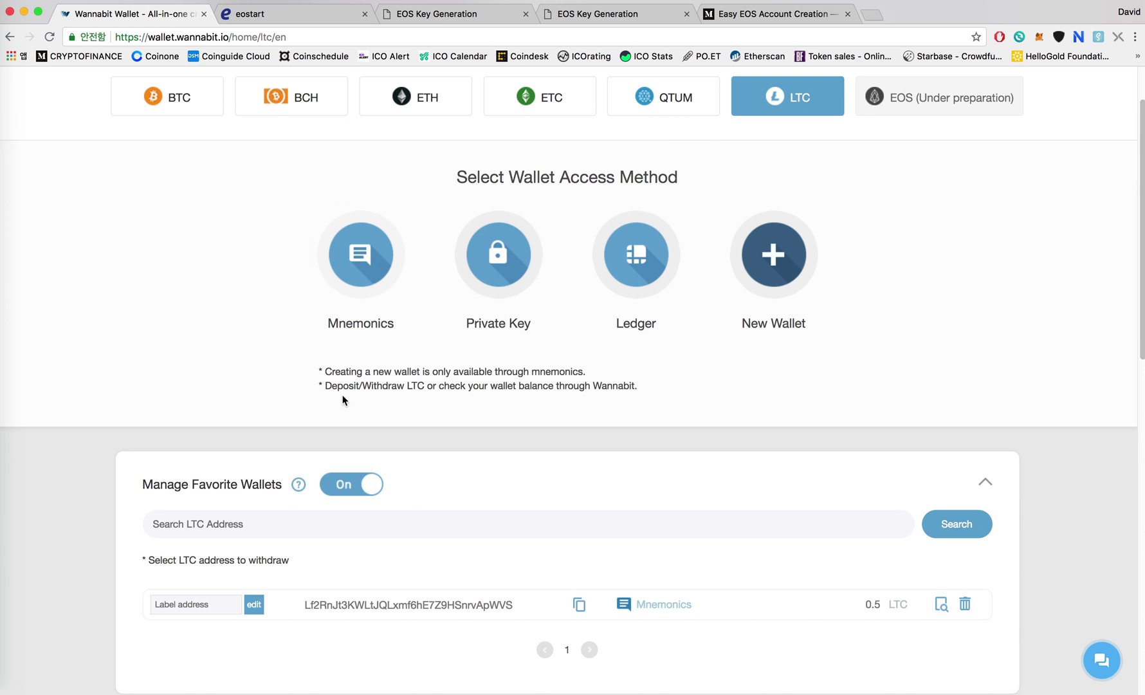
pyautogui.scroll(-4, 346, 380)
pyautogui.click(365, 342)
pyautogui.scroll(-2, 575, 409)
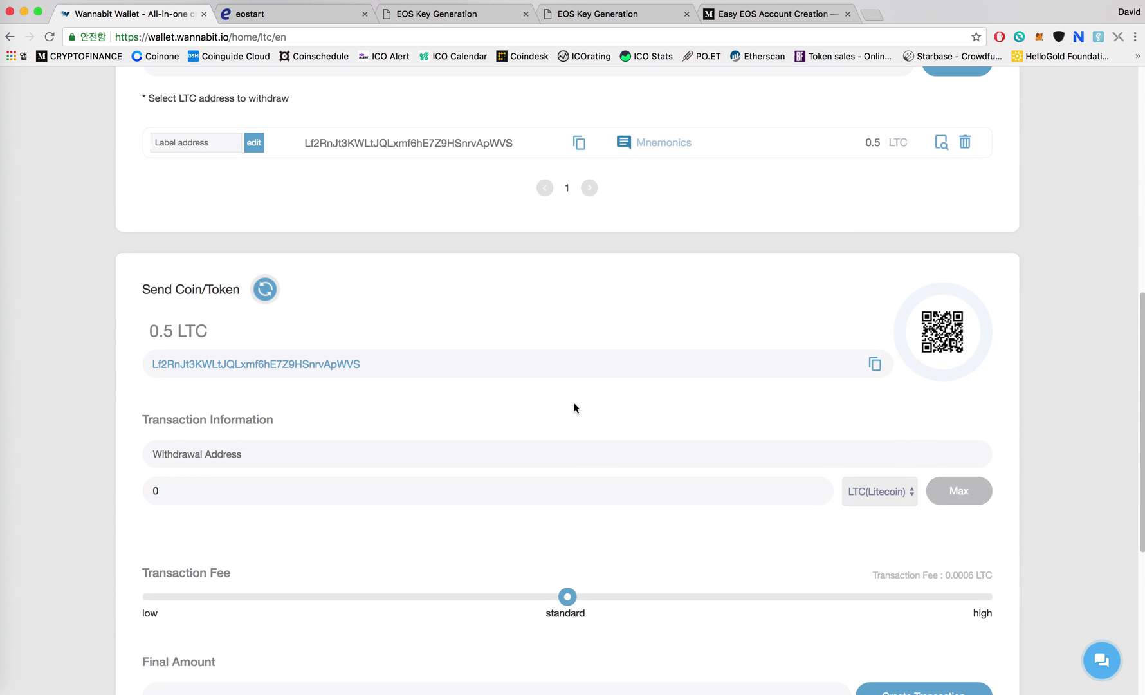
pyautogui.scroll(2, 572, 406)
pyautogui.scroll(-2, 436, 428)
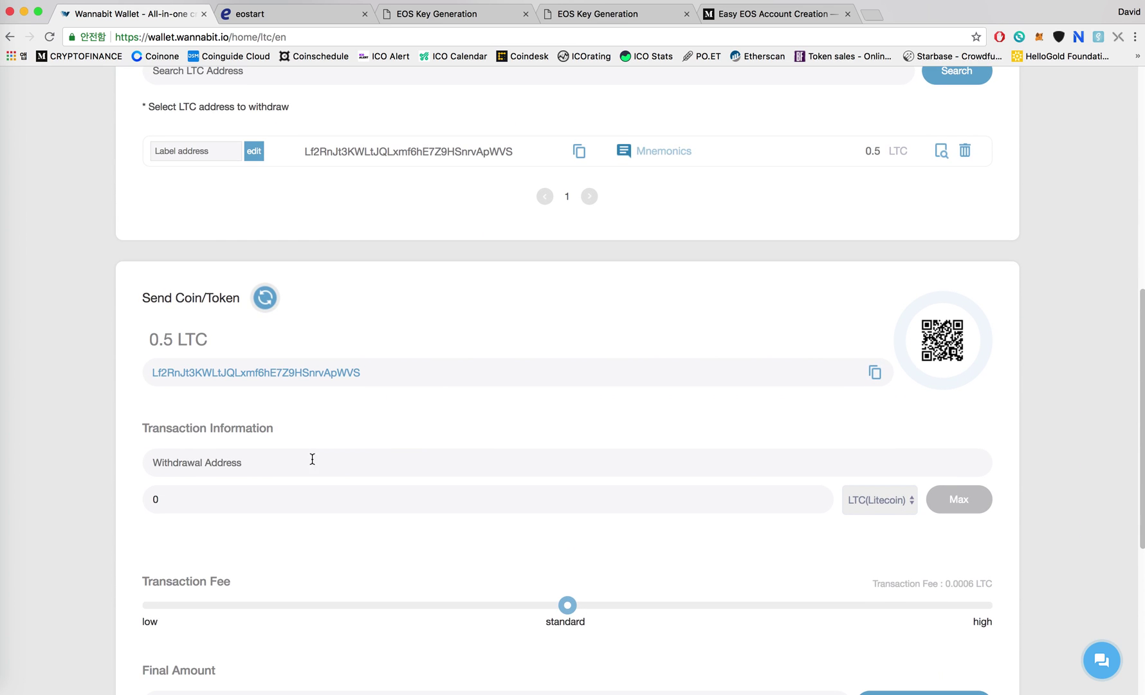
pyautogui.click(254, 460)
pyautogui.press('super+v')
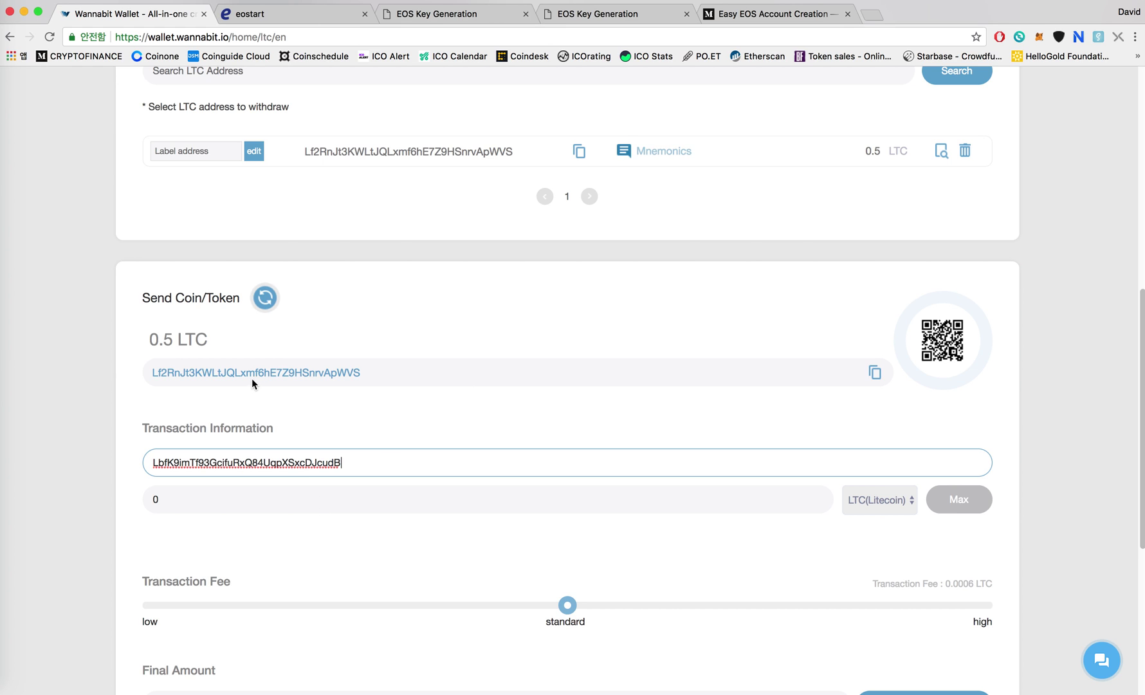
pyautogui.scroll(-1, 582, 417)
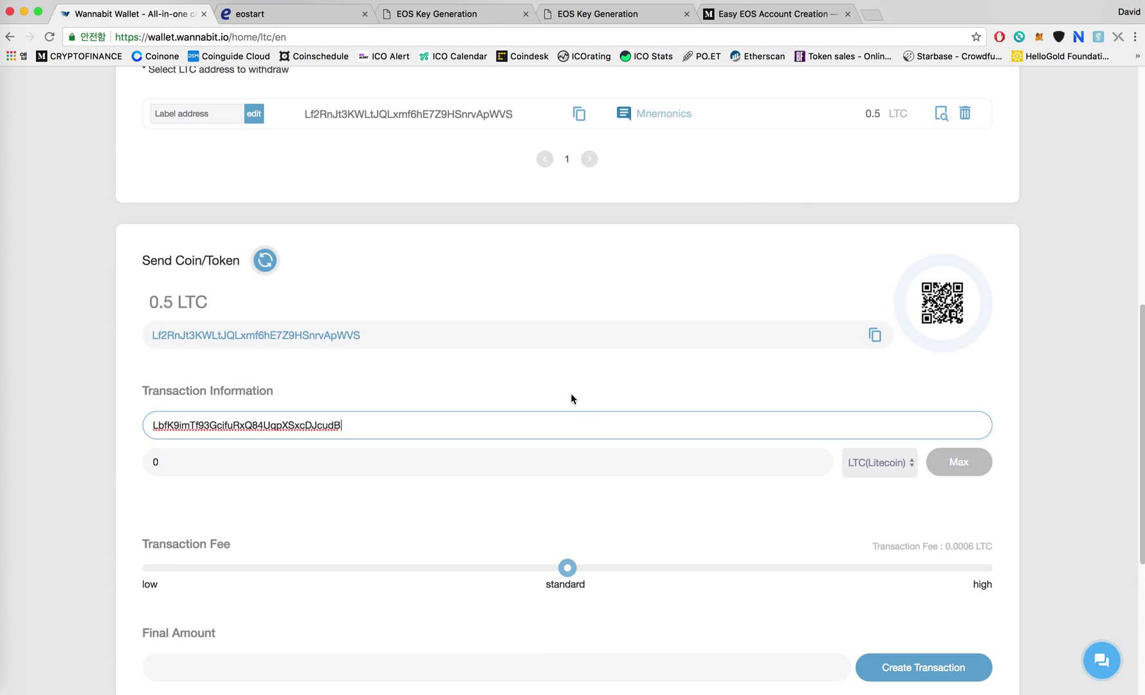
# - Copy 0.16553055 from the eostart checkout and paste it as the LTC send amount
pyautogui.click(293, 23)
pyautogui.click(480, 374)
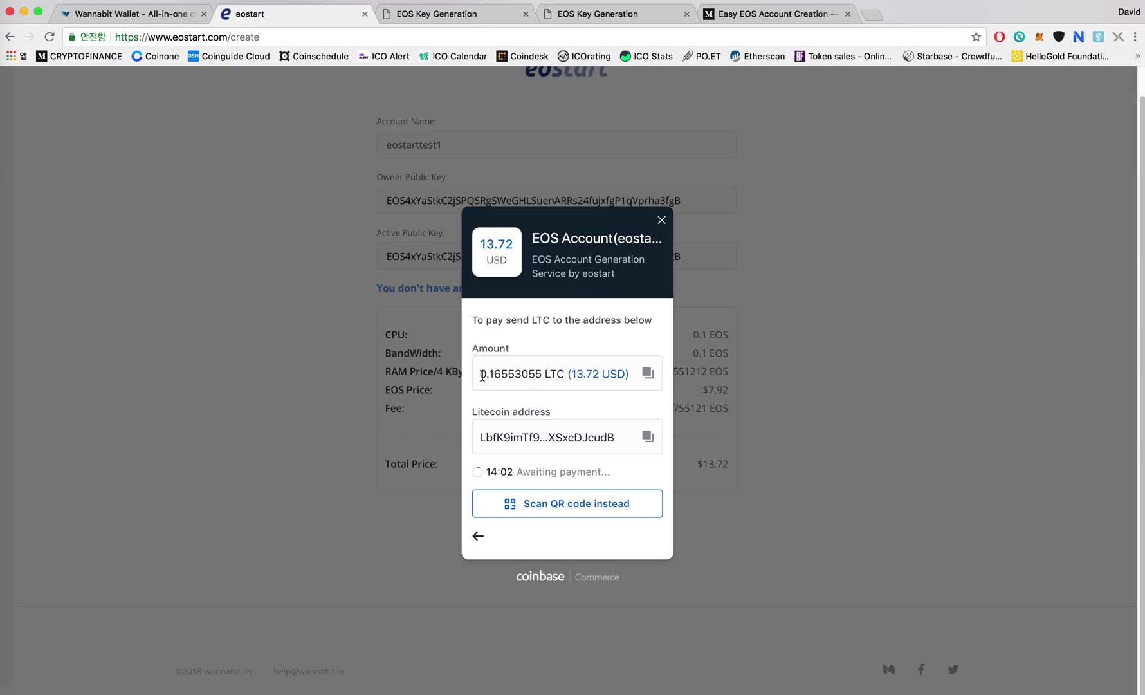
pyautogui.moveTo(513, 376); pyautogui.dragTo(482, 375)
pyautogui.click(541, 378)
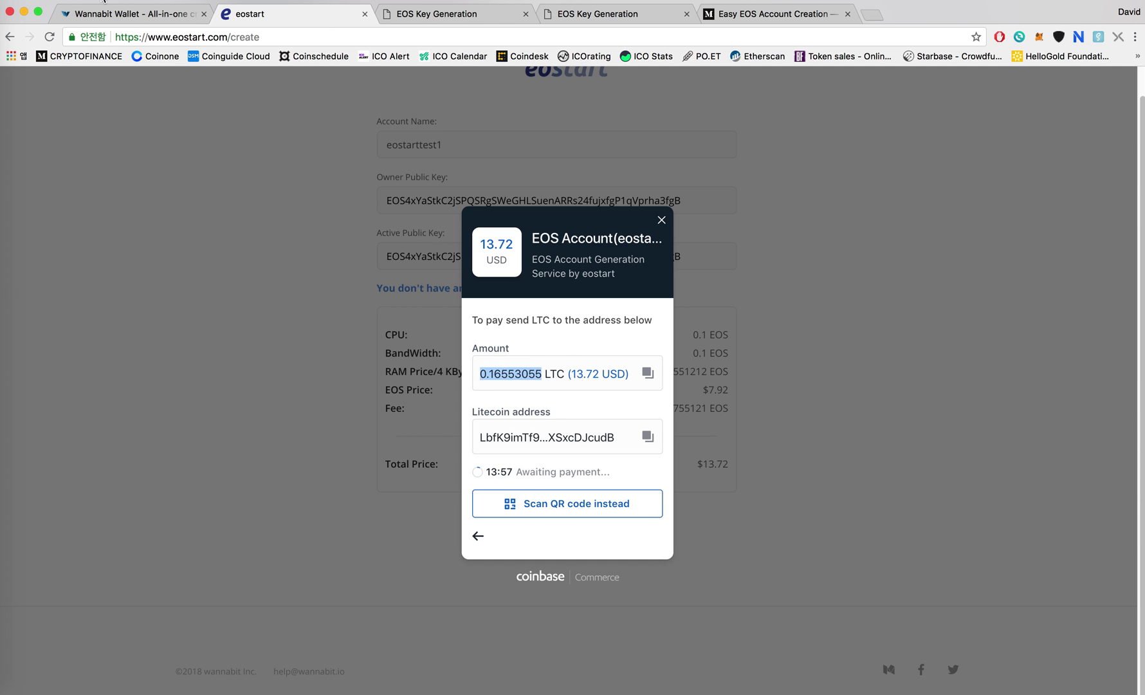
pyautogui.click(114, 18)
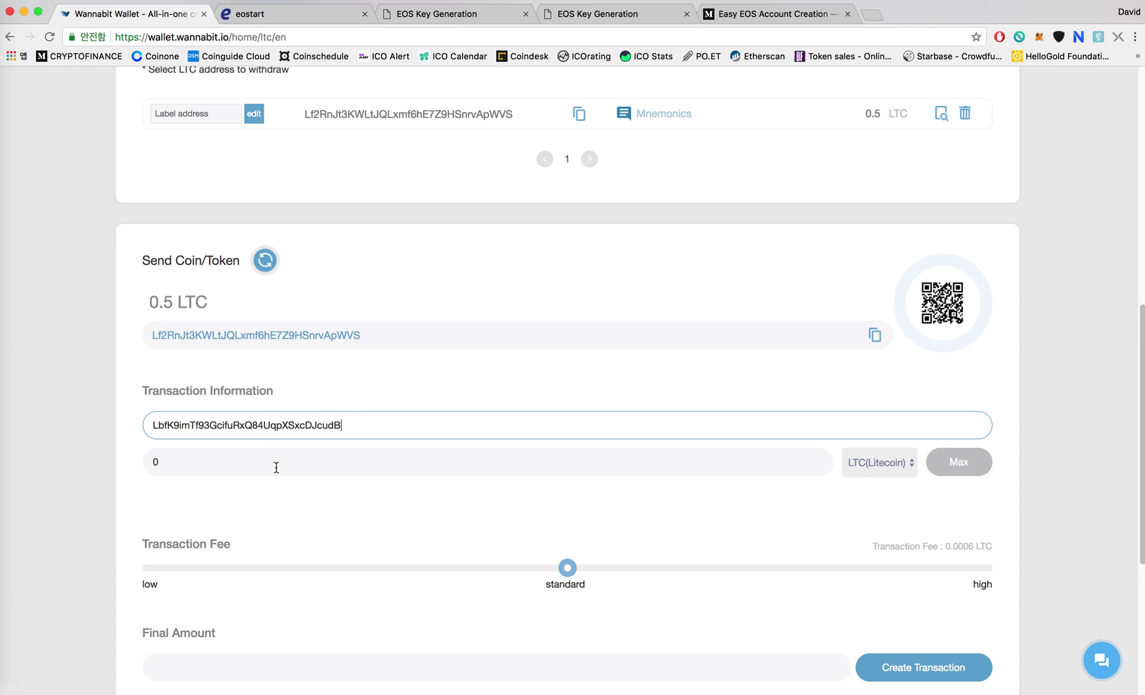
pyautogui.click(285, 463)
pyautogui.moveTo(195, 484); pyautogui.dragTo(112, 481)
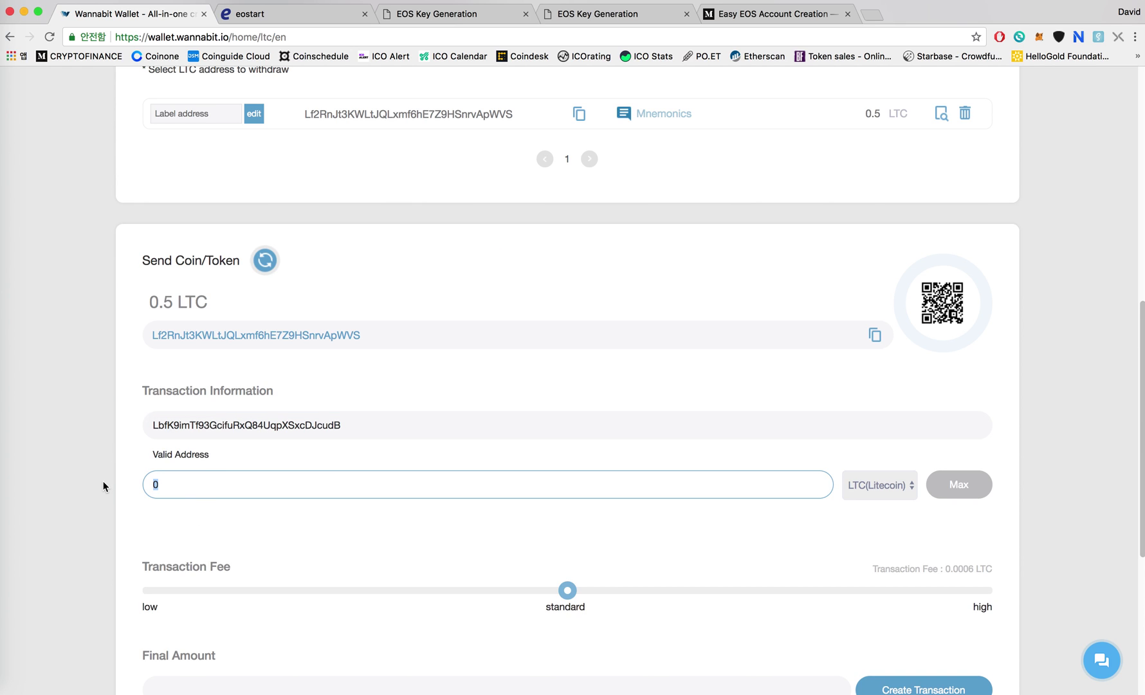
pyautogui.press('super+v')
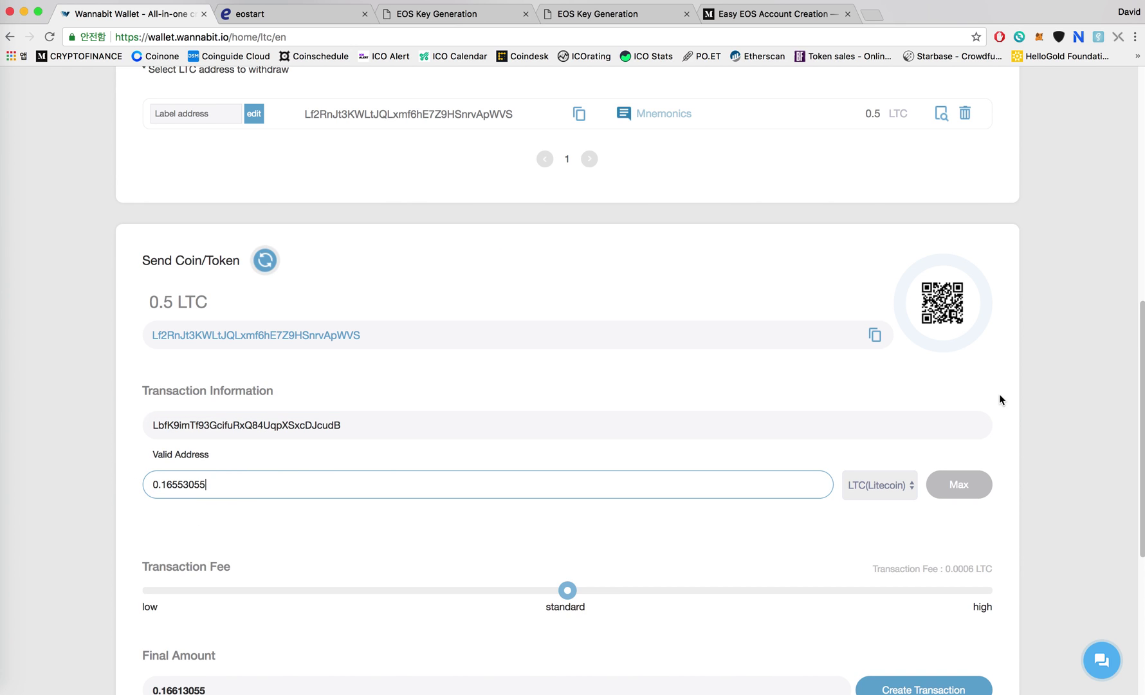
pyautogui.click(1063, 410)
pyautogui.scroll(-3, 1062, 411)
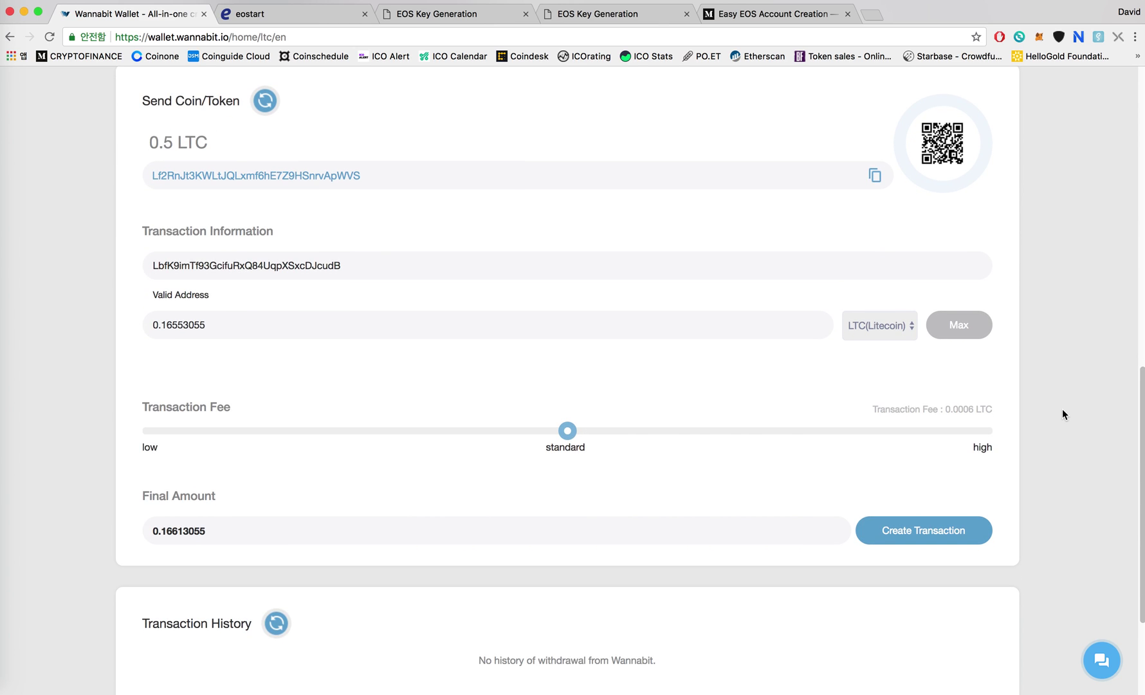
# - Create and send the 0.16553055 LTC transaction, confirming it with the 2FA code
pyautogui.click(959, 532)
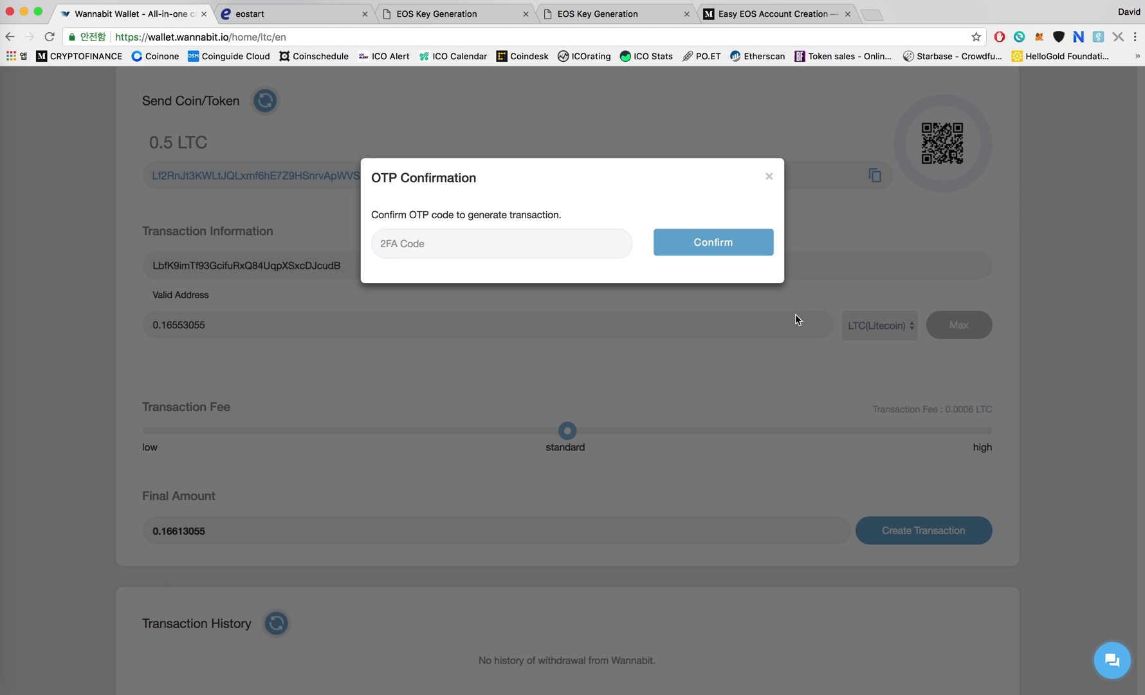
pyautogui.click(541, 243)
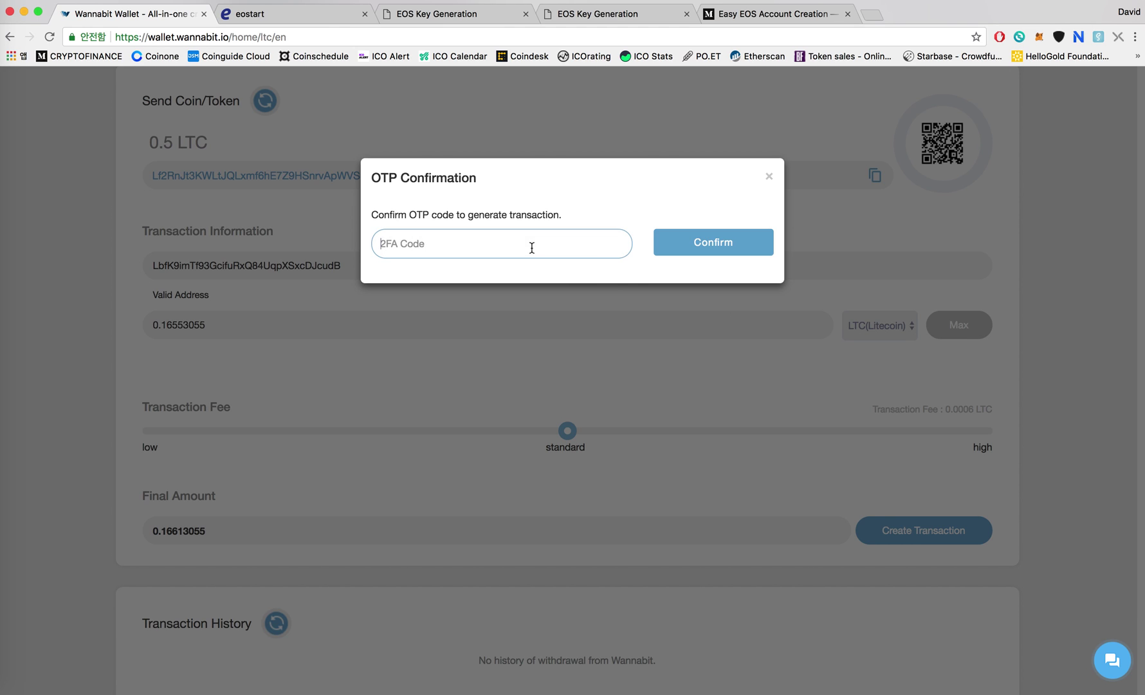
pyautogui.click(690, 248)
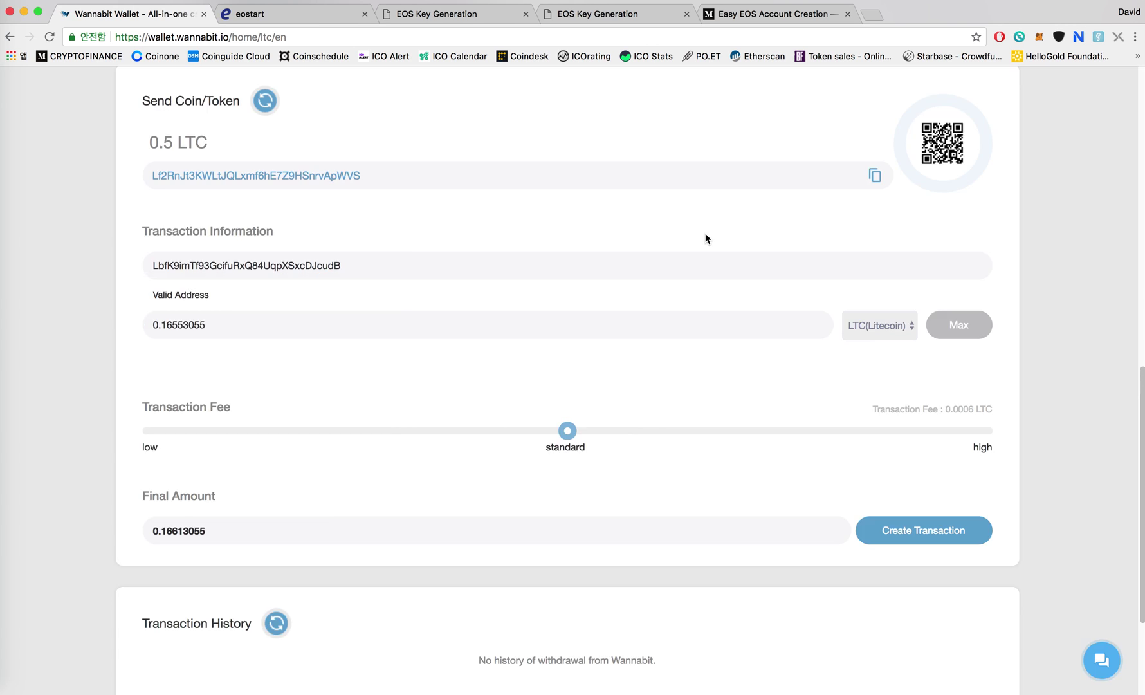
pyautogui.click(594, 504)
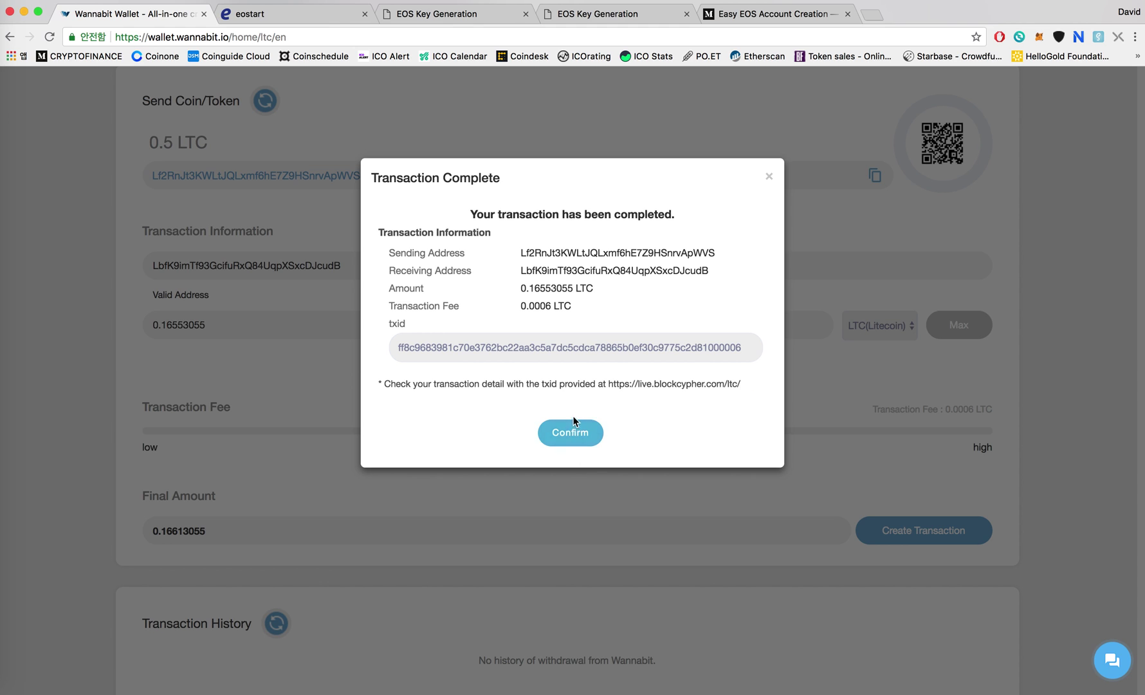
pyautogui.click(571, 435)
# - Locate the new pending transaction and its id in the wallet history
pyautogui.scroll(-4, 740, 543)
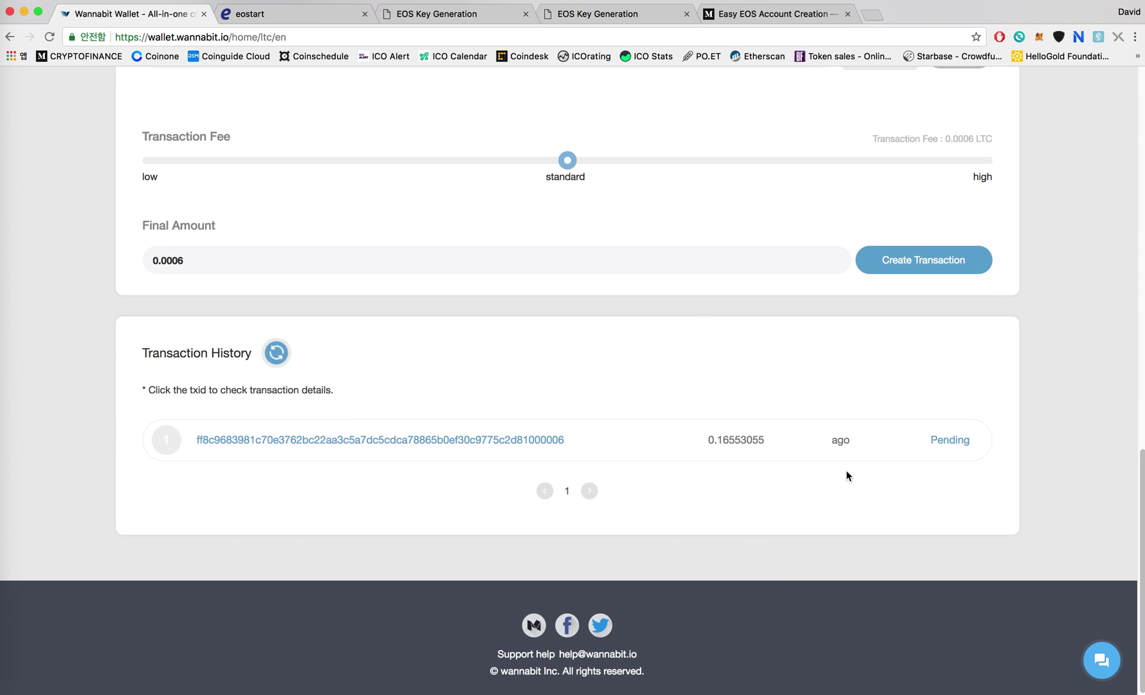
pyautogui.moveTo(991, 450); pyautogui.dragTo(500, 444)
pyautogui.click(1036, 388)
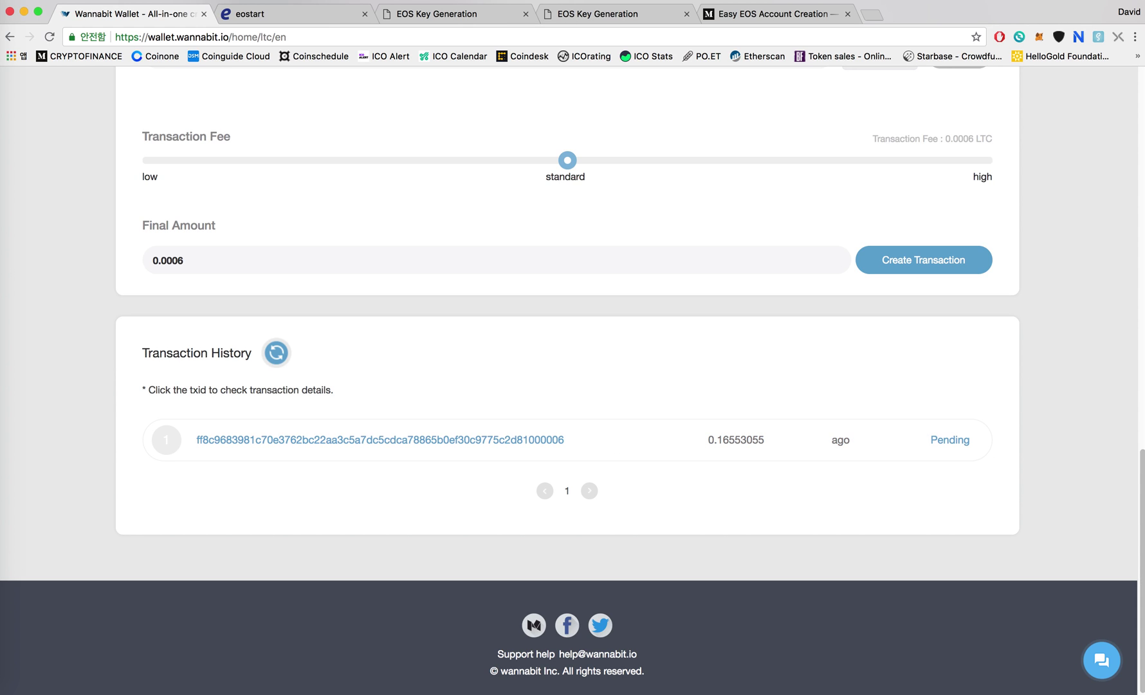
pyautogui.click(556, 19)
# - Check the keys note for required confirmations (LTC 2, BTC/BCH, ETH 8) while eostart awaits payment
pyautogui.hotkey('ctrl', 'shift', 'Tab')
pyautogui.hotkey('ctrl', 'shift', 'Tab')
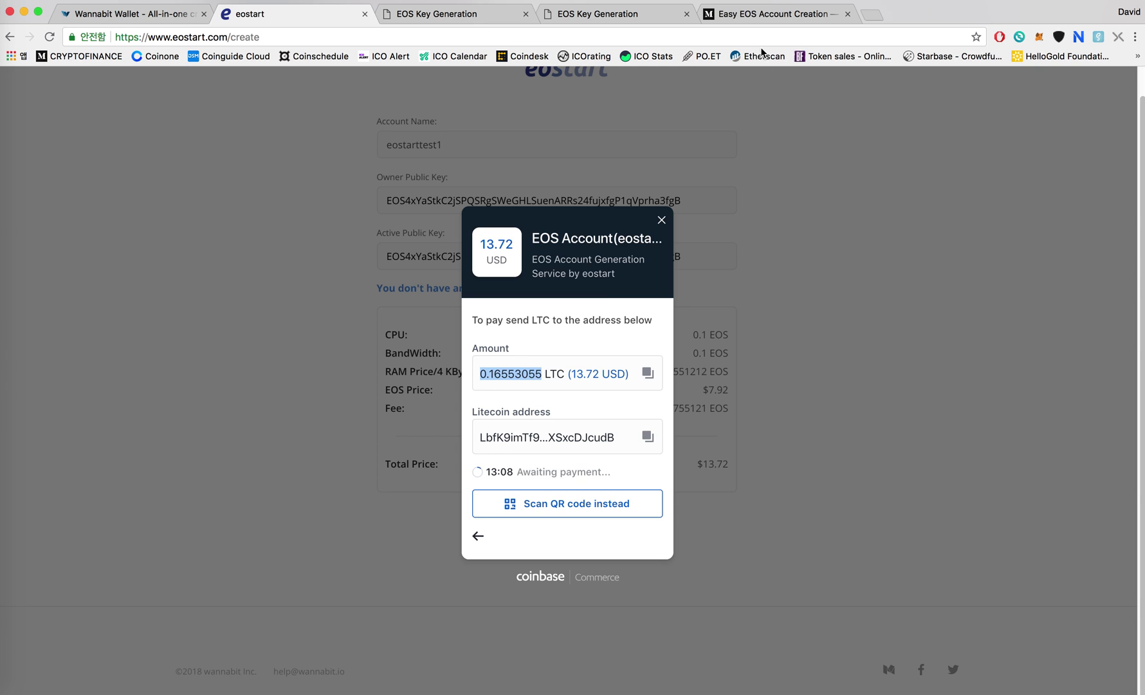
pyautogui.click(10, 127)
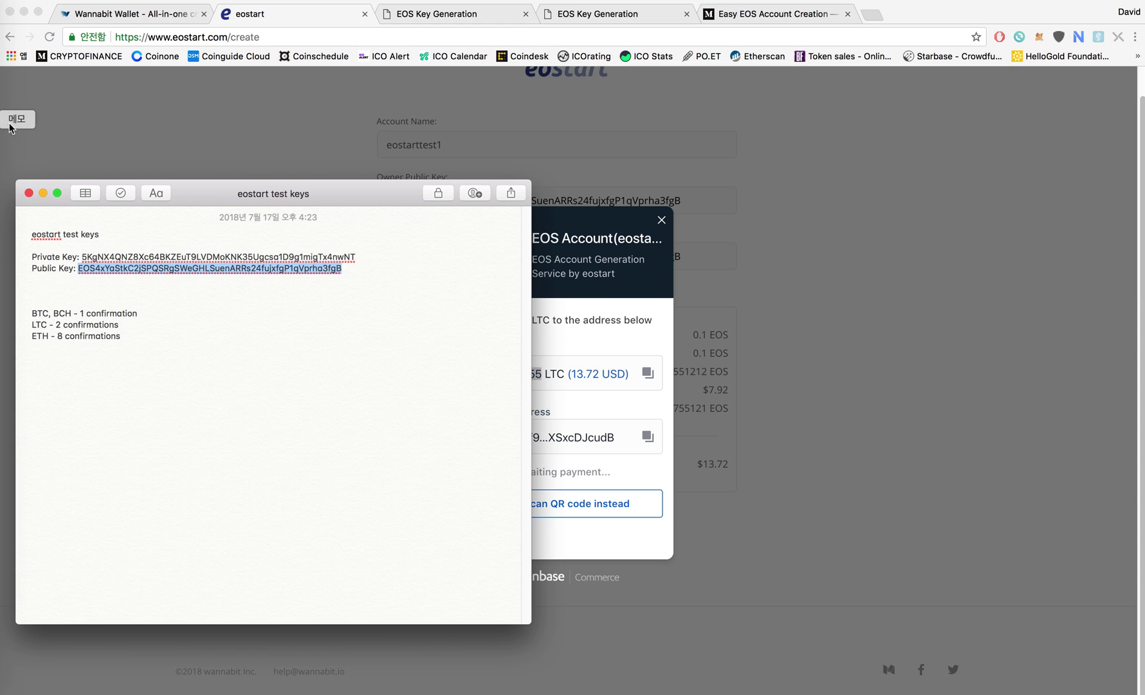
pyautogui.moveTo(356, 193); pyautogui.dragTo(348, 157)
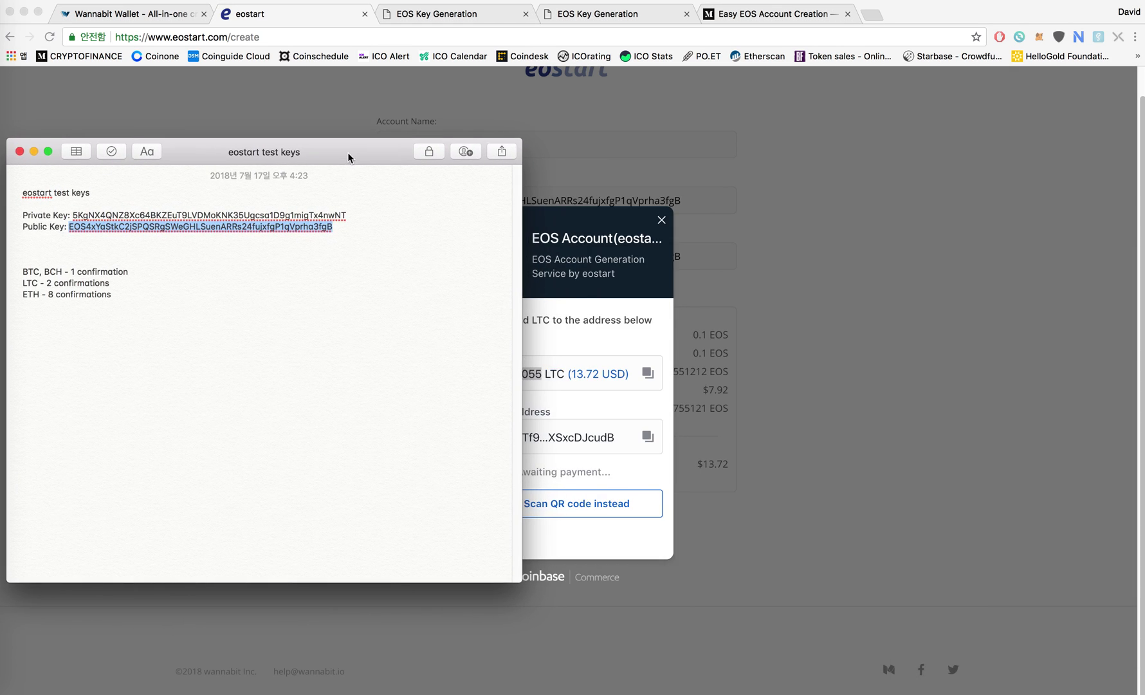
pyautogui.click(32, 283)
pyautogui.moveTo(22, 283); pyautogui.dragTo(144, 283)
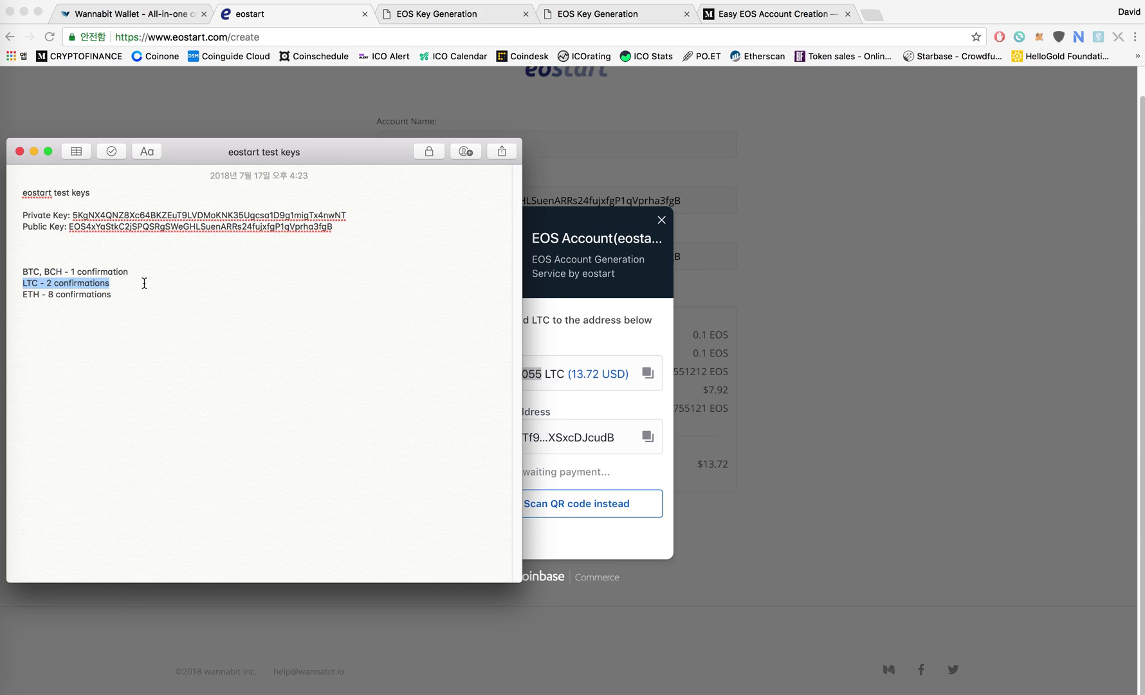
pyautogui.click(93, 285)
pyautogui.moveTo(20, 272); pyautogui.dragTo(148, 273)
pyautogui.click(40, 300)
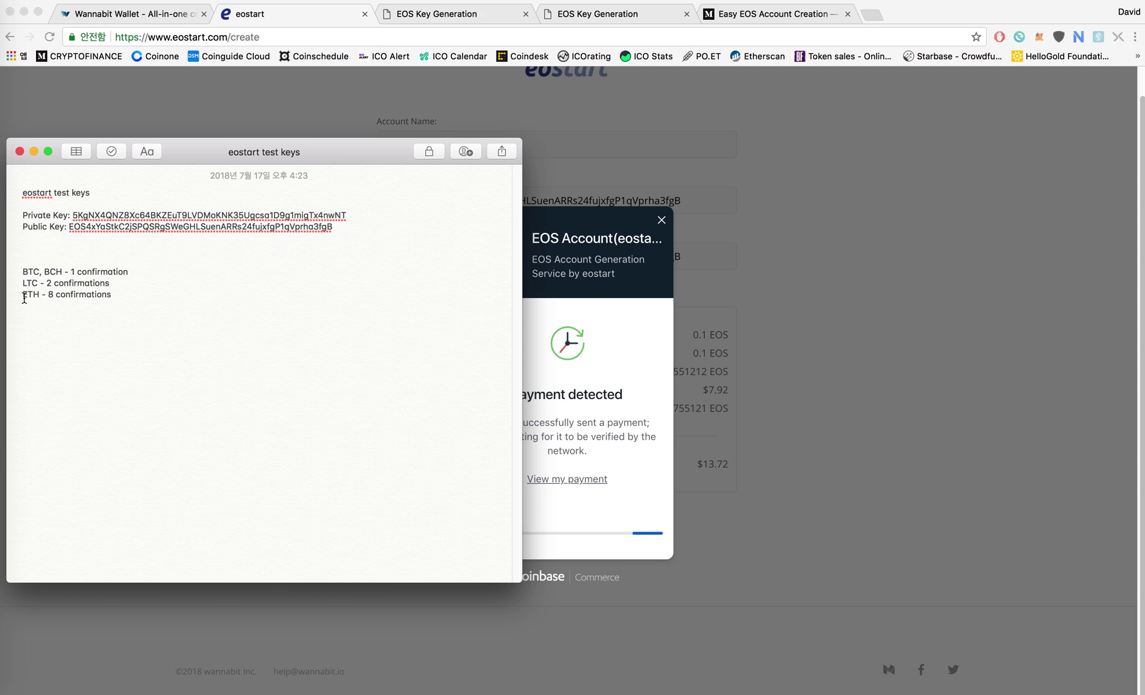
pyautogui.moveTo(23, 298); pyautogui.dragTo(135, 294)
pyautogui.click(615, 336)
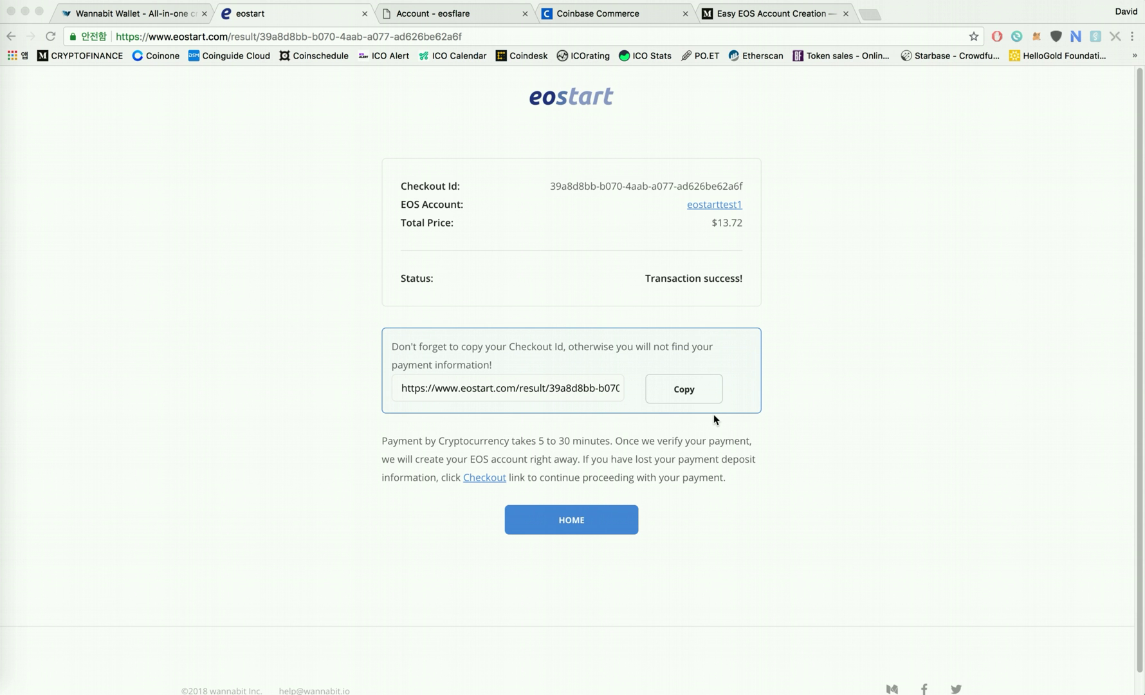
# - Review the Transaction success! page's order details and checkout result link for eostarttest1
pyautogui.click(822, 255)
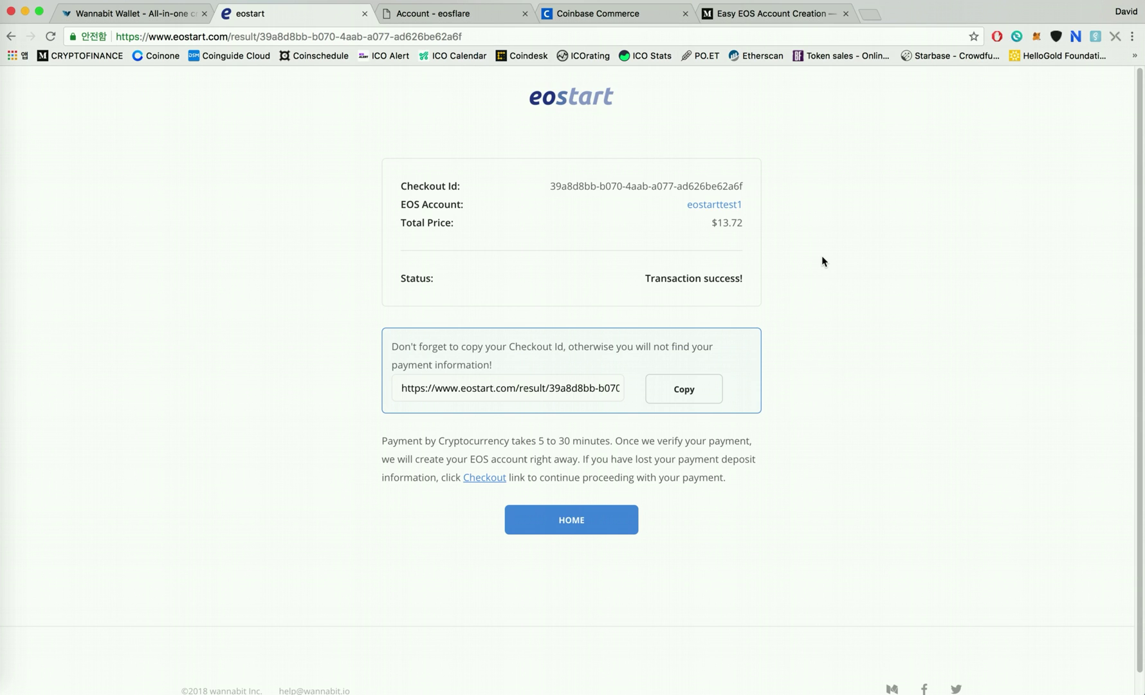
pyautogui.tripleClick(696, 275)
pyautogui.click(556, 274)
pyautogui.moveTo(734, 203); pyautogui.dragTo(646, 219)
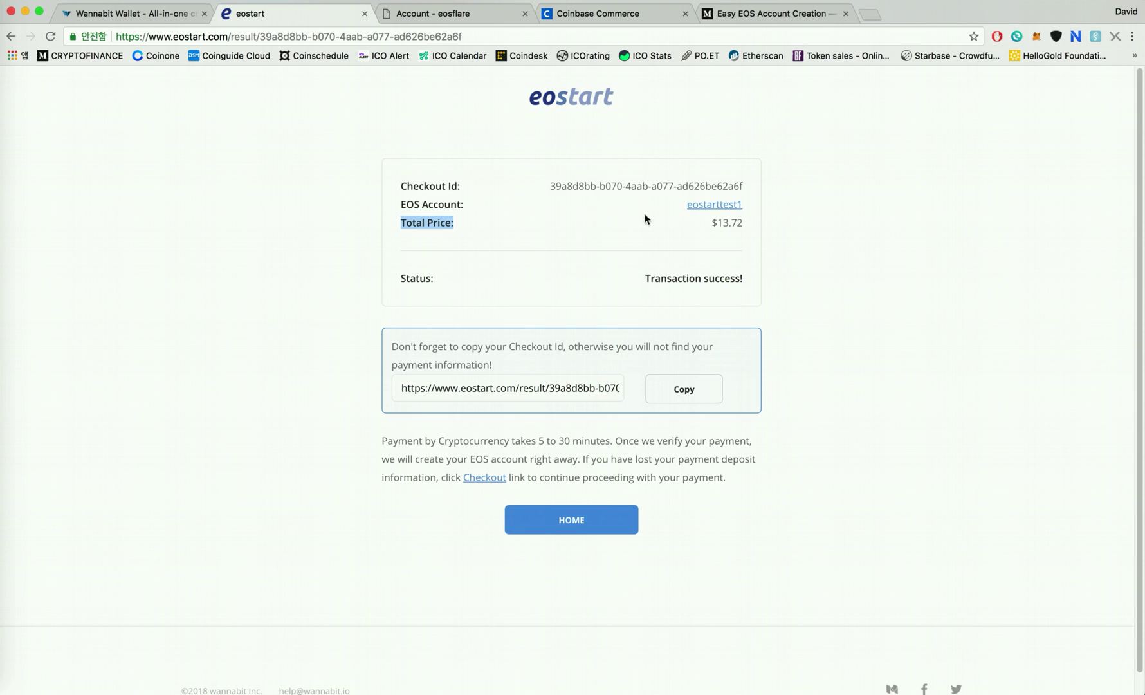
pyautogui.click(645, 216)
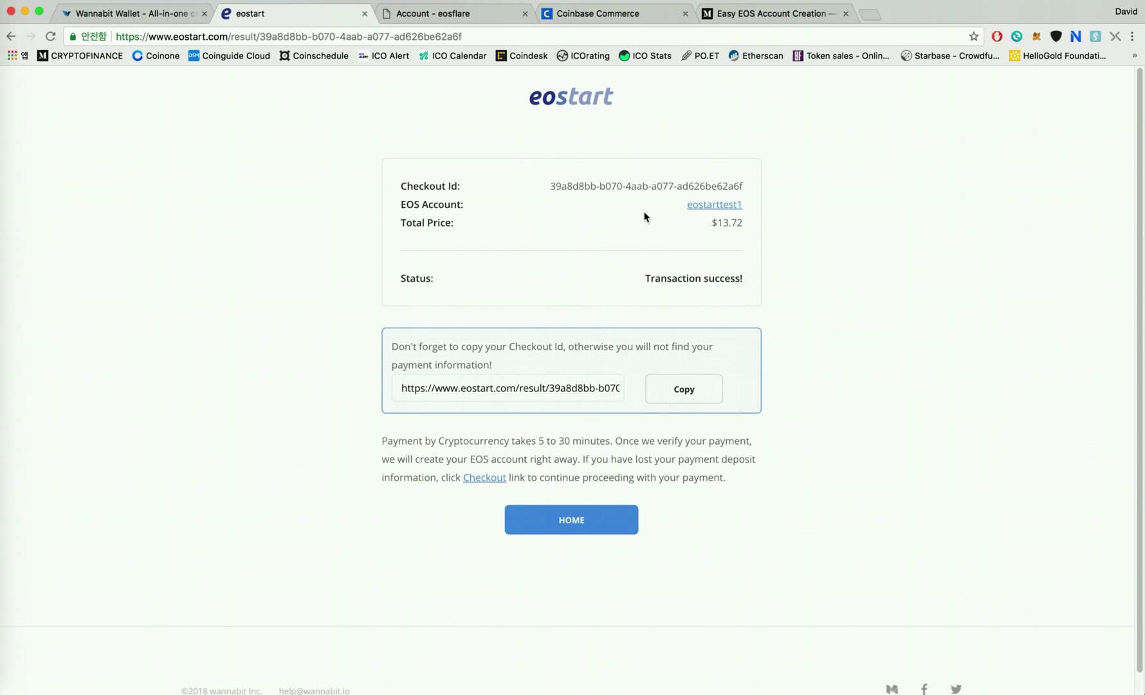
pyautogui.click(581, 390)
pyautogui.click(907, 399)
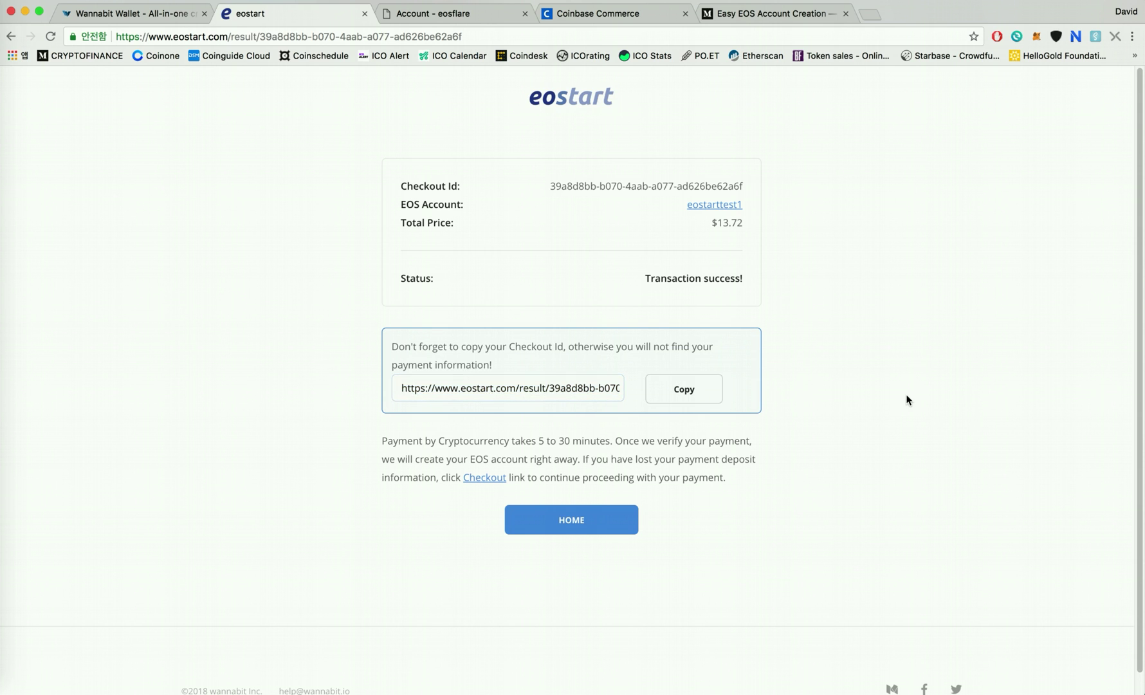
# - Copy the checkout result link and paste it into the 'eostart test keys' note
pyautogui.click(683, 393)
pyautogui.press('super+Tab')
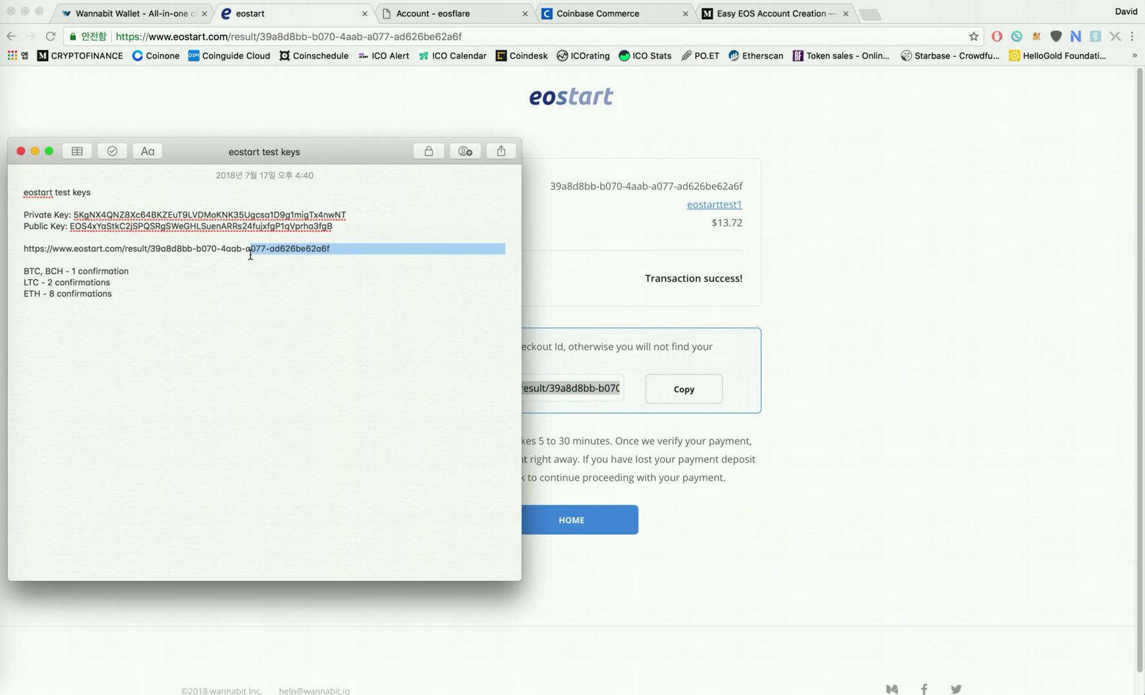
pyautogui.moveTo(350, 255); pyautogui.dragTo(2, 252)
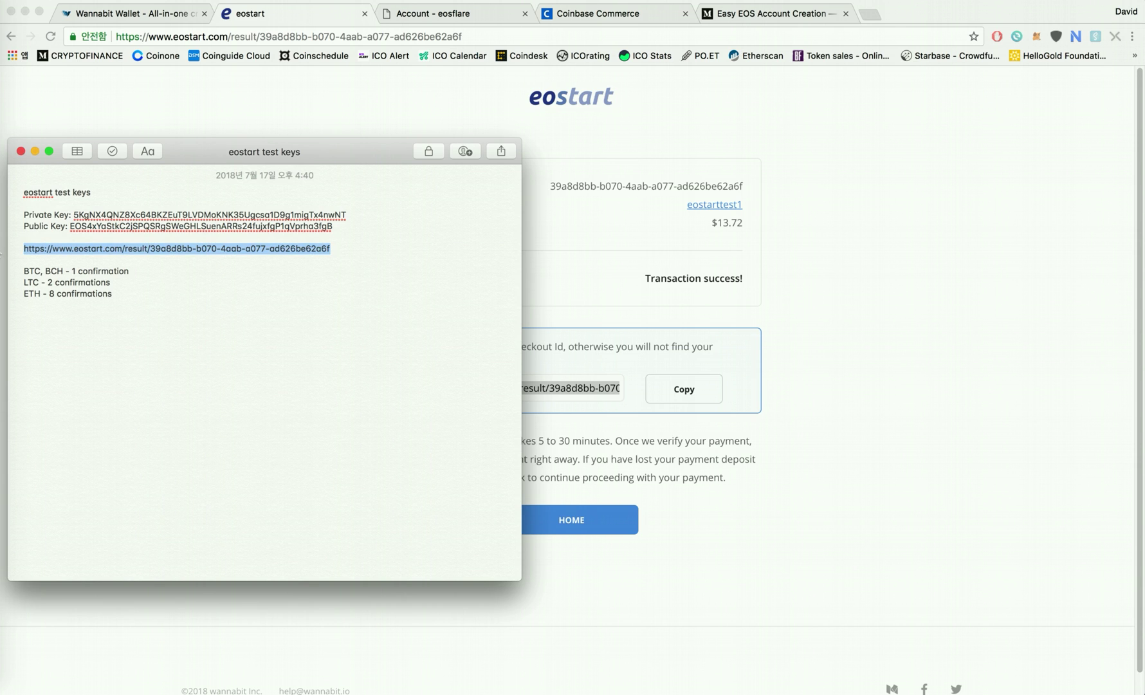
pyautogui.press('super+v')
pyautogui.press('super+Tab')
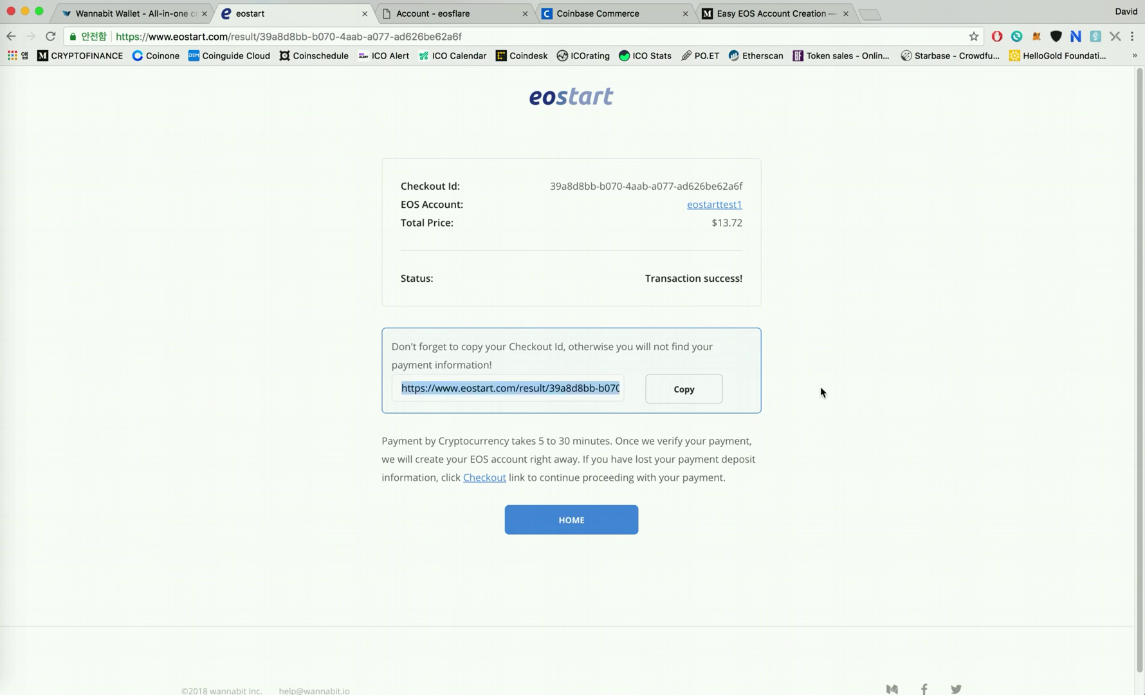
pyautogui.click(630, 476)
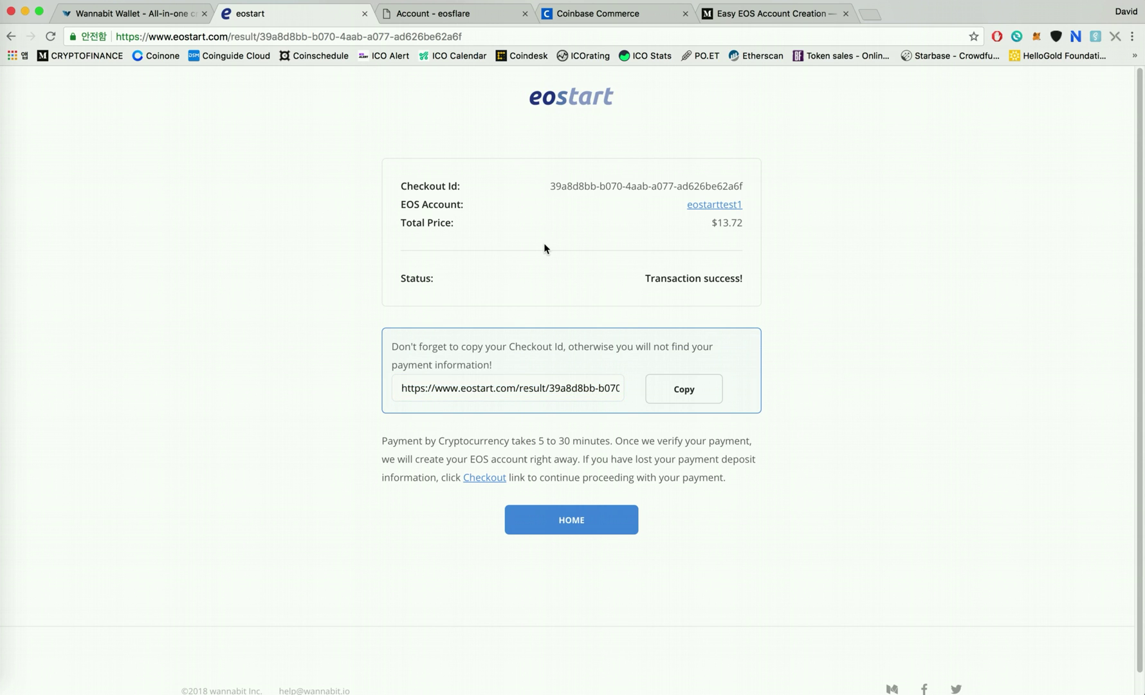
pyautogui.click(708, 207)
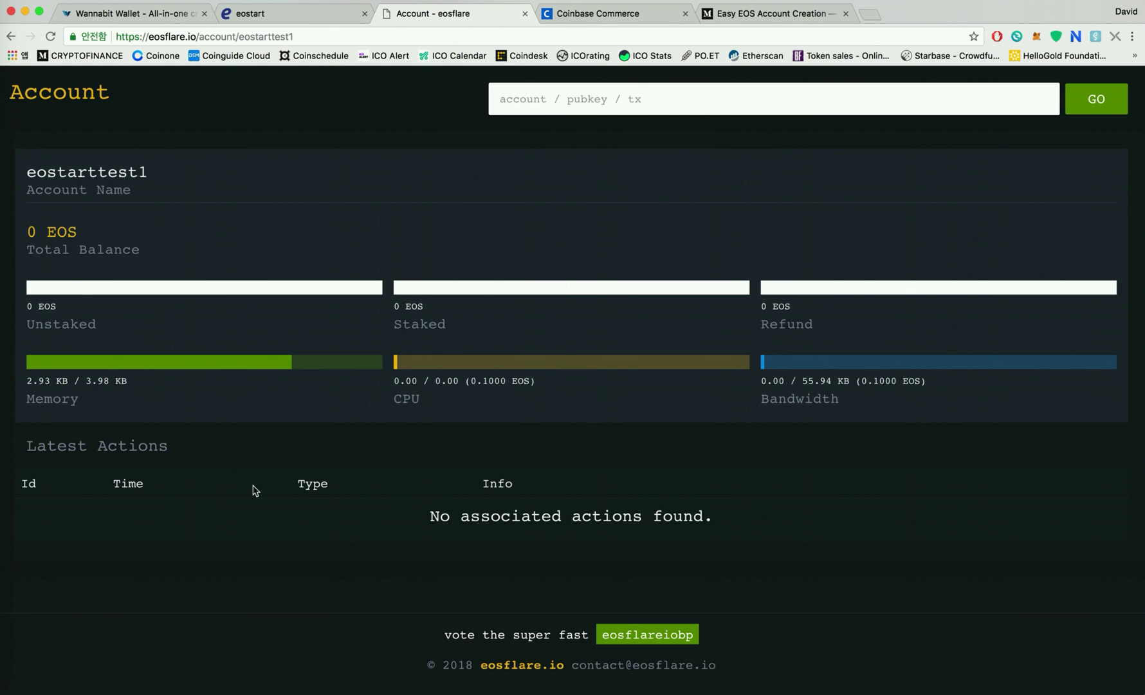
pyautogui.moveTo(26, 385); pyautogui.dragTo(152, 390)
pyautogui.click(151, 390)
pyautogui.moveTo(399, 381); pyautogui.dragTo(538, 381)
pyautogui.click(414, 418)
pyautogui.moveTo(830, 396); pyautogui.dragTo(692, 393)
pyautogui.click(371, 398)
pyautogui.click(579, 19)
pyautogui.hotkey('ctrl', 'shift', 'Tab')
pyautogui.hotkey('ctrl', 'shift', 'Tab')
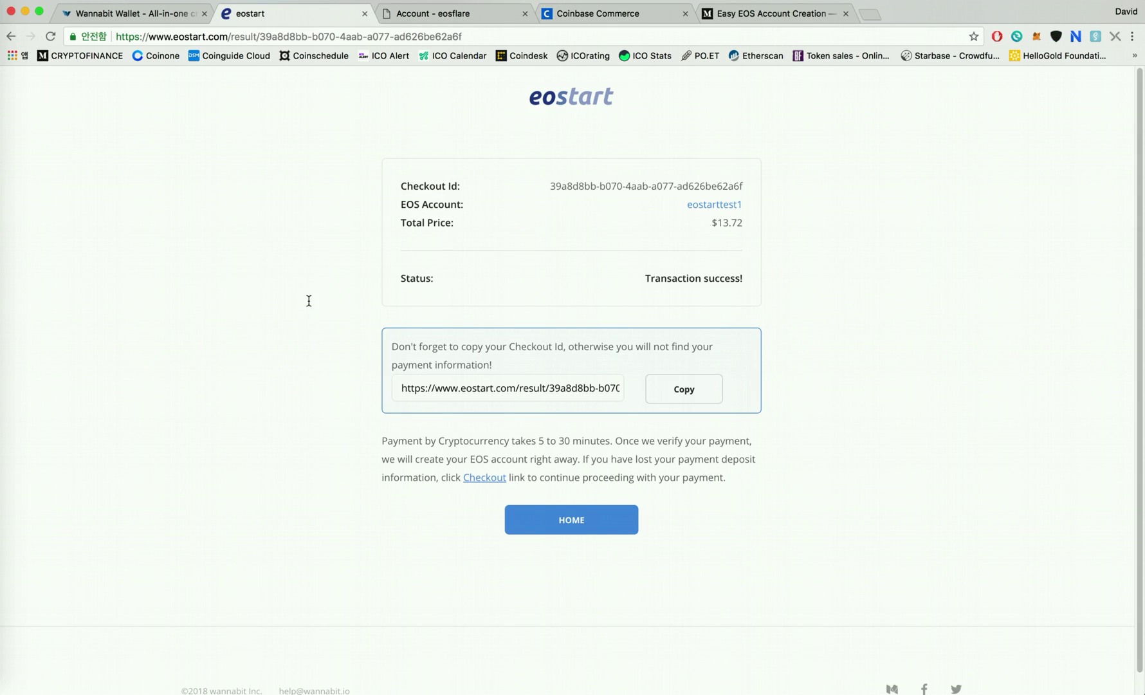